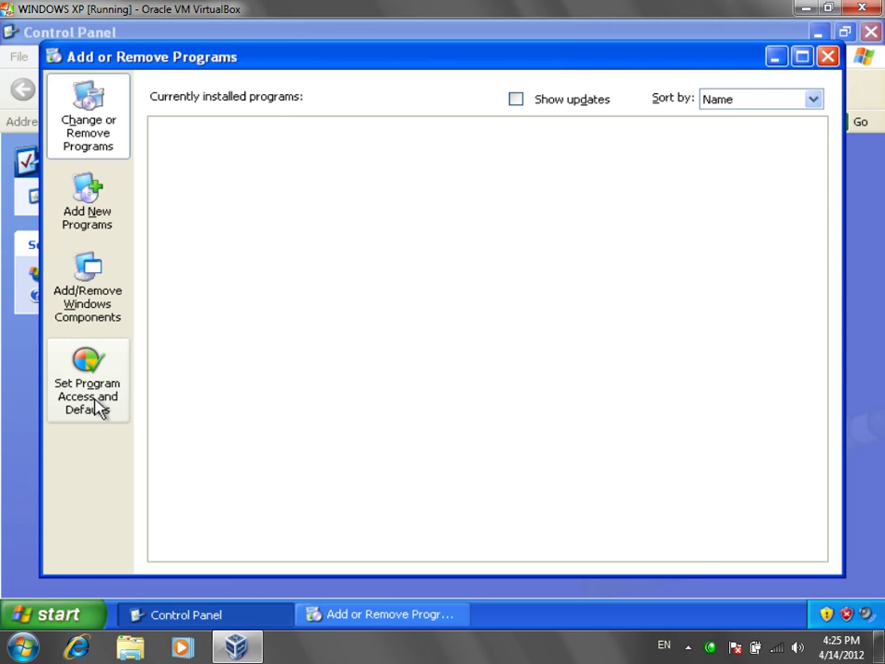
Step: Open Set Program Access and Defaults and select the Microsoft Windows configuration
left_click(100, 409)
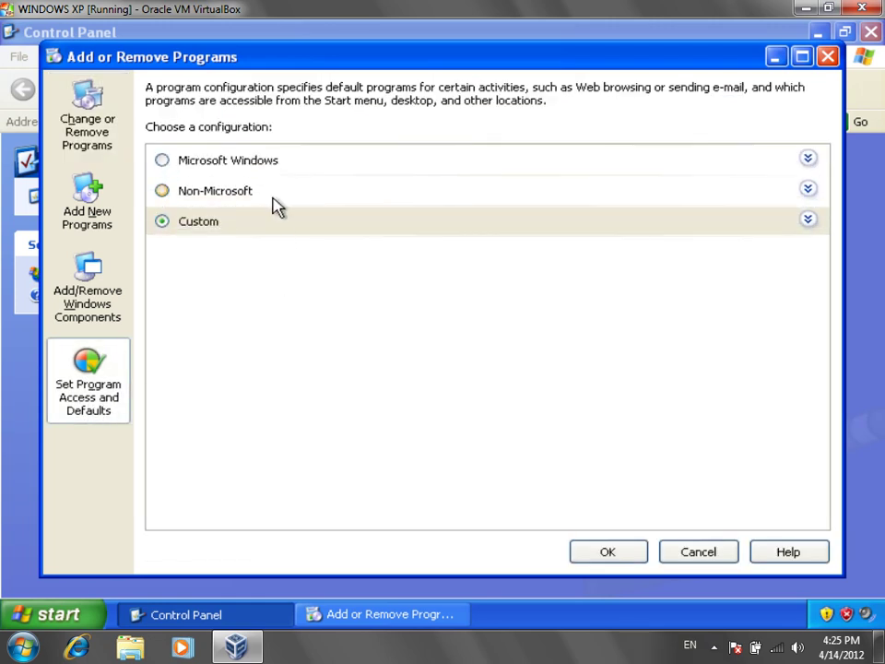
left_click(275, 162)
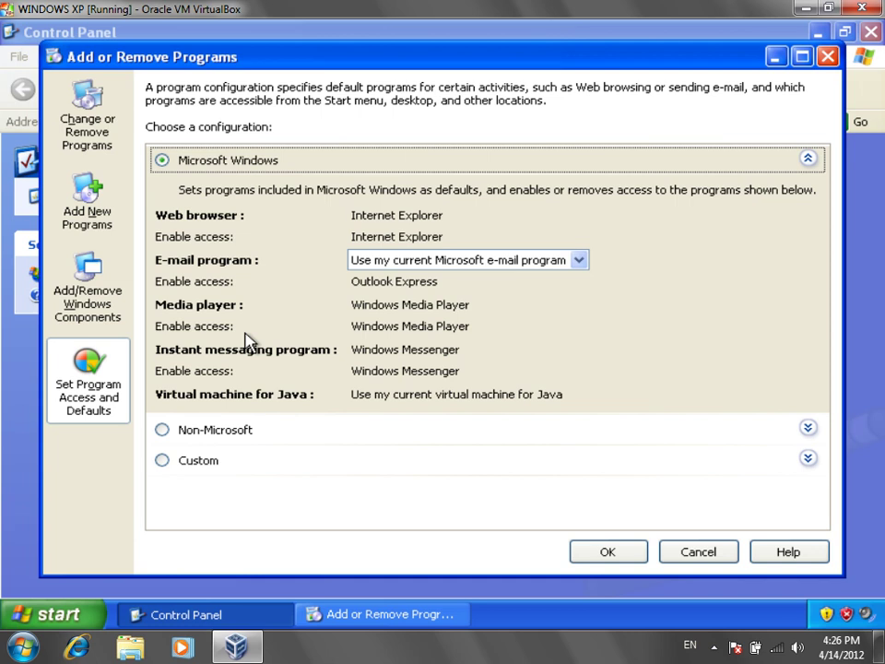
Step: Preview the Non-Microsoft configuration, then select Custom to list its default program choices
left_click(218, 437)
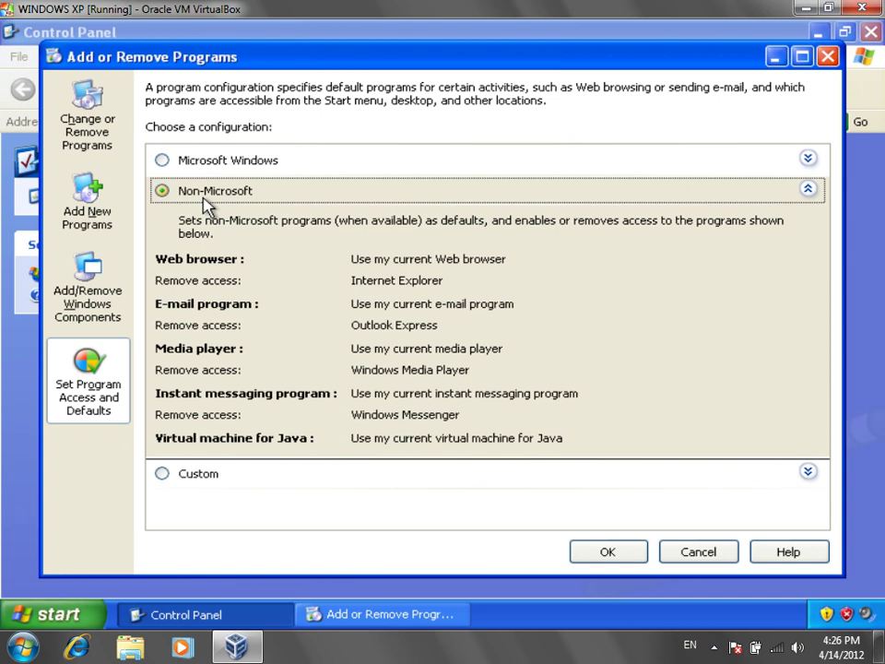
left_click(230, 476)
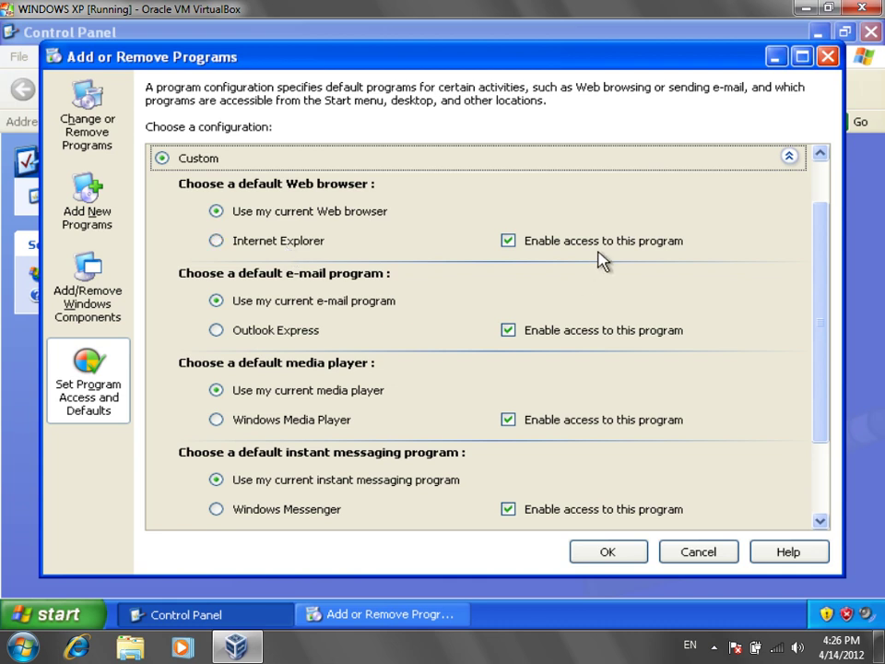
Step: Test-launch Internet Explorer, then disable its access in the Custom configuration and save with OK
left_click(63, 616)
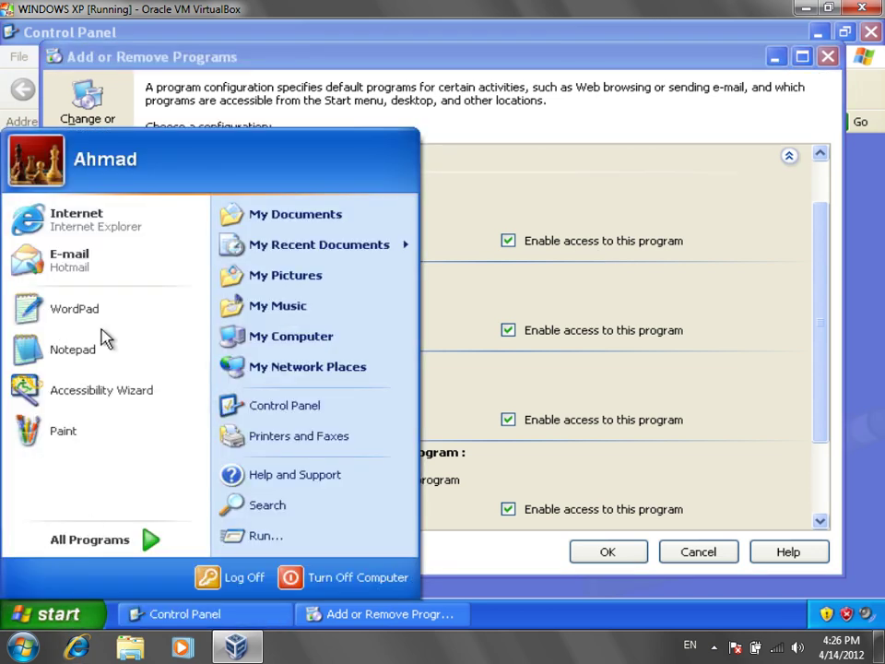
left_click(114, 235)
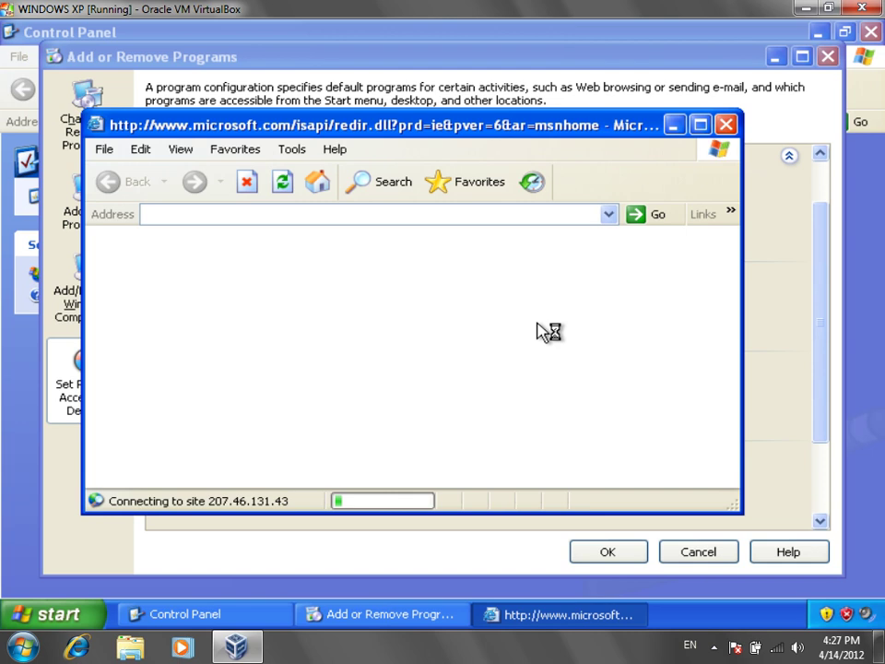
left_click(726, 126)
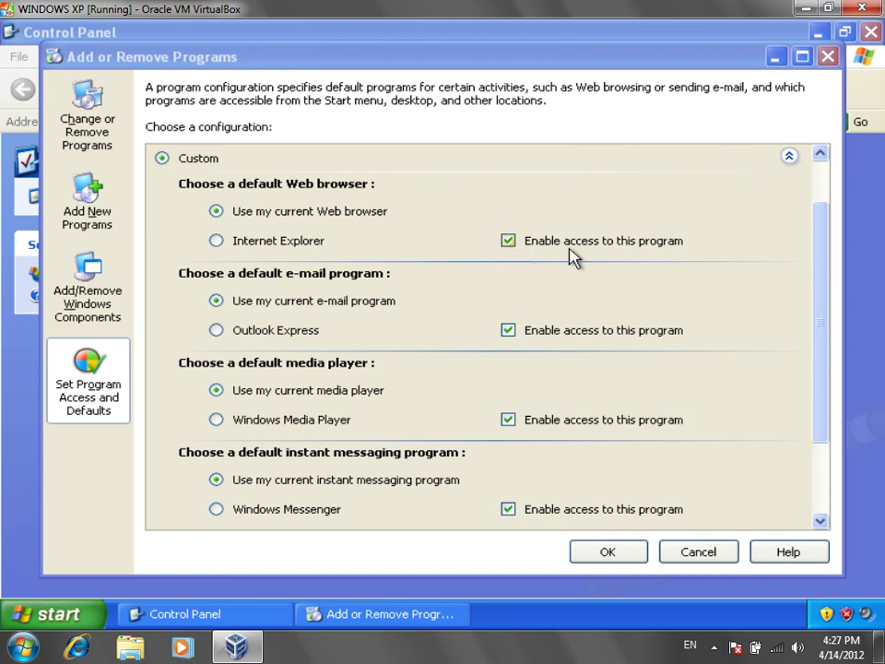
left_click(636, 247)
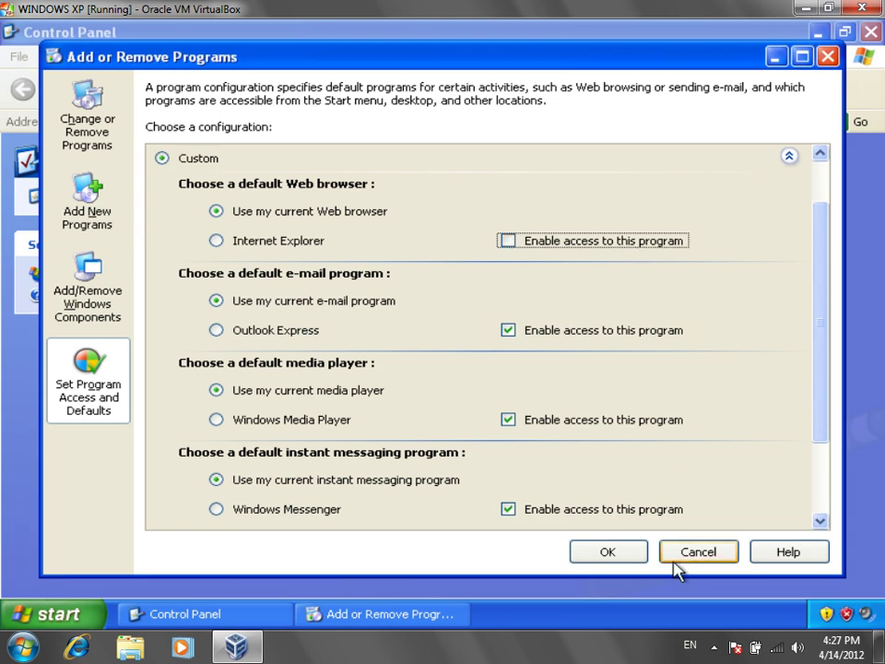
left_click(613, 557)
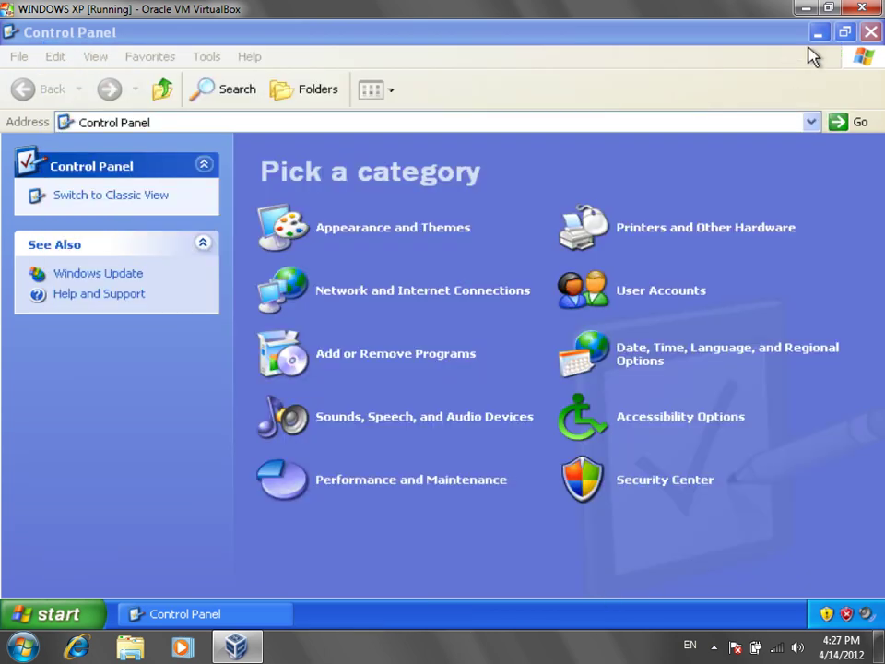
Step: Minimize Control Panel and refresh the desktop
left_click(818, 34)
right_click(425, 241)
left_click(444, 266)
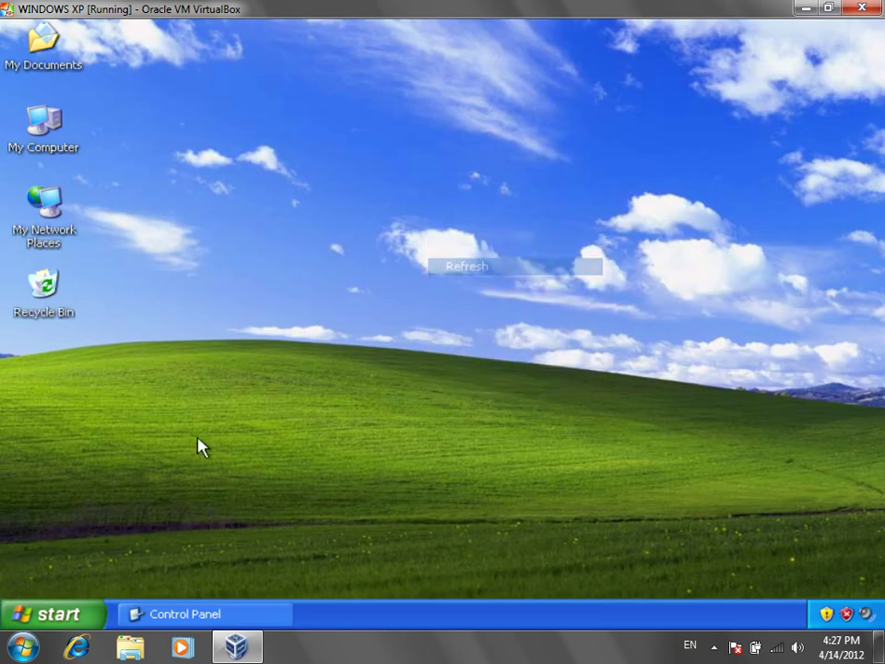
Step: View and close Internet Properties, then reopen Add or Remove Programs from Control Panel
left_click(59, 619)
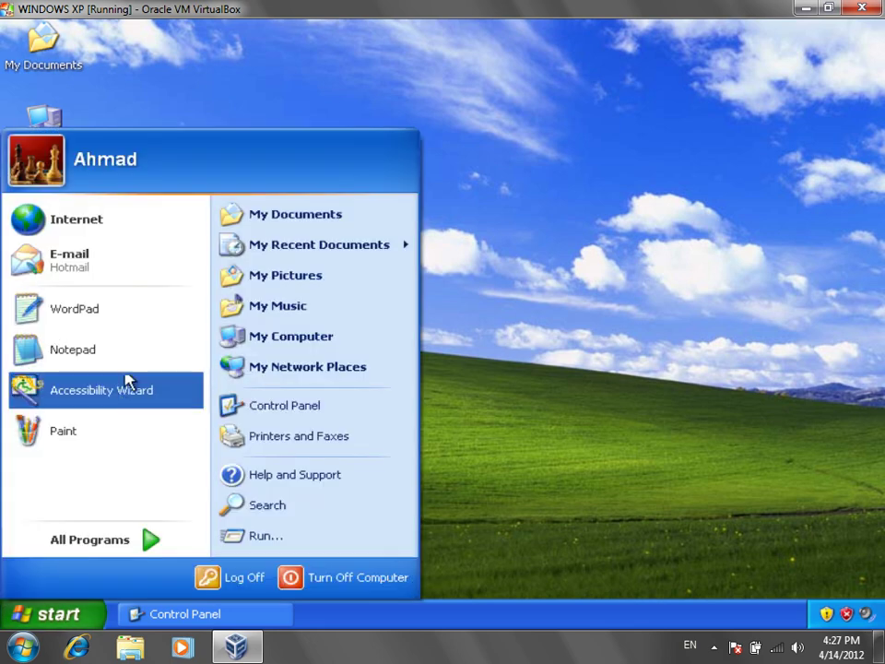
double_click(123, 221, "alt")
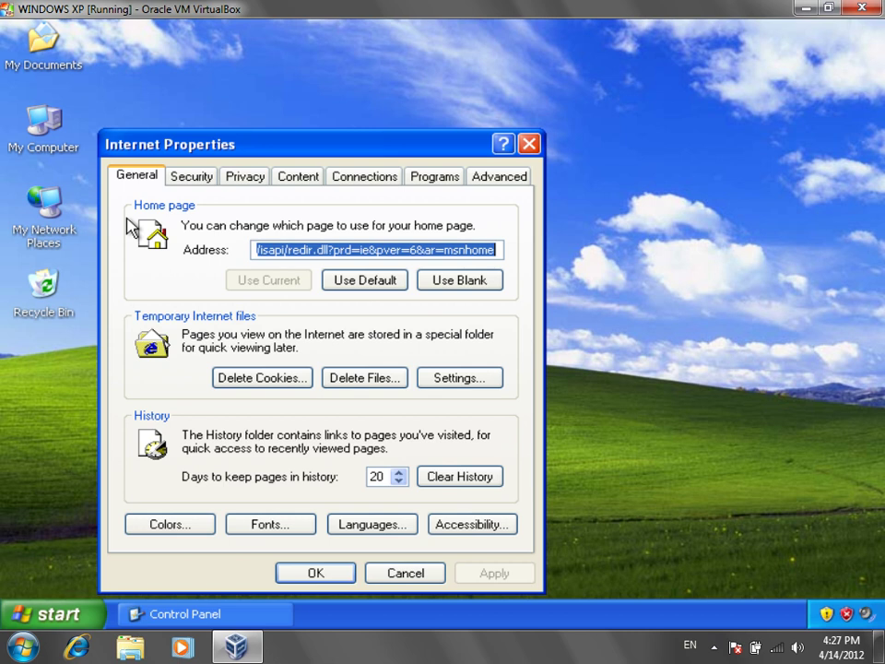
left_click(528, 144)
left_click(221, 615)
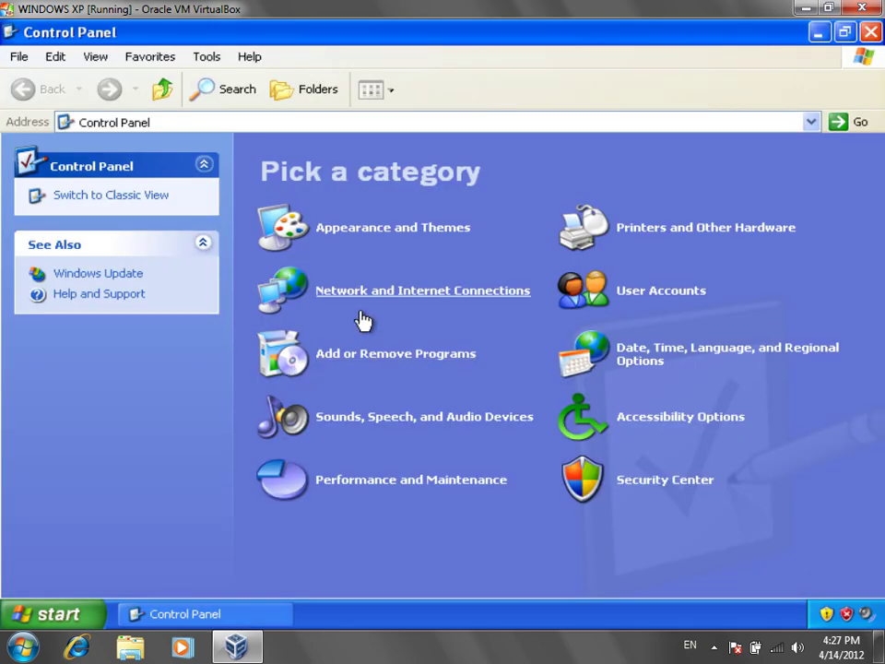
left_click(379, 361)
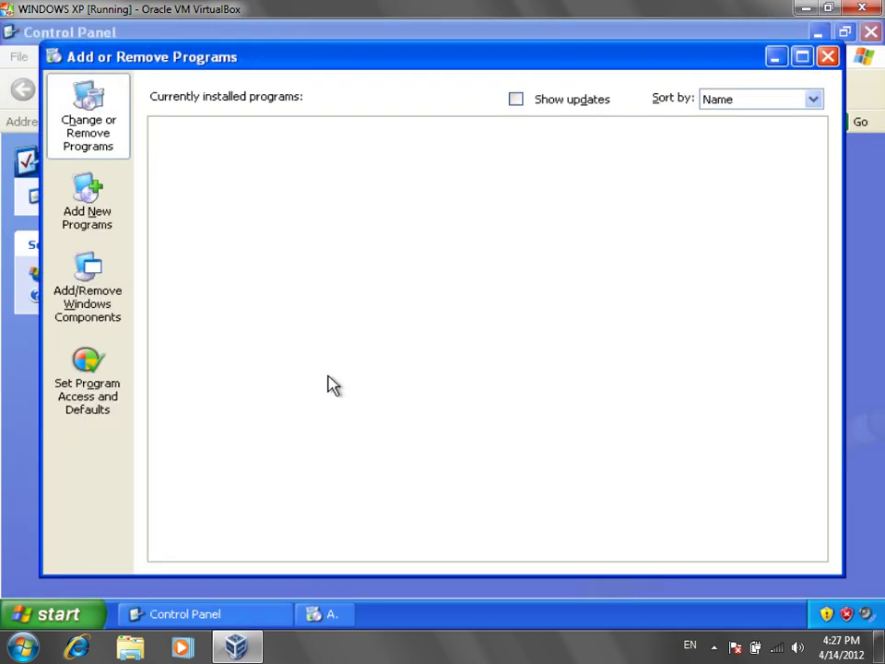
Step: Re-enable Internet Explorer access in the Custom program access configuration and save with OK
left_click(108, 393)
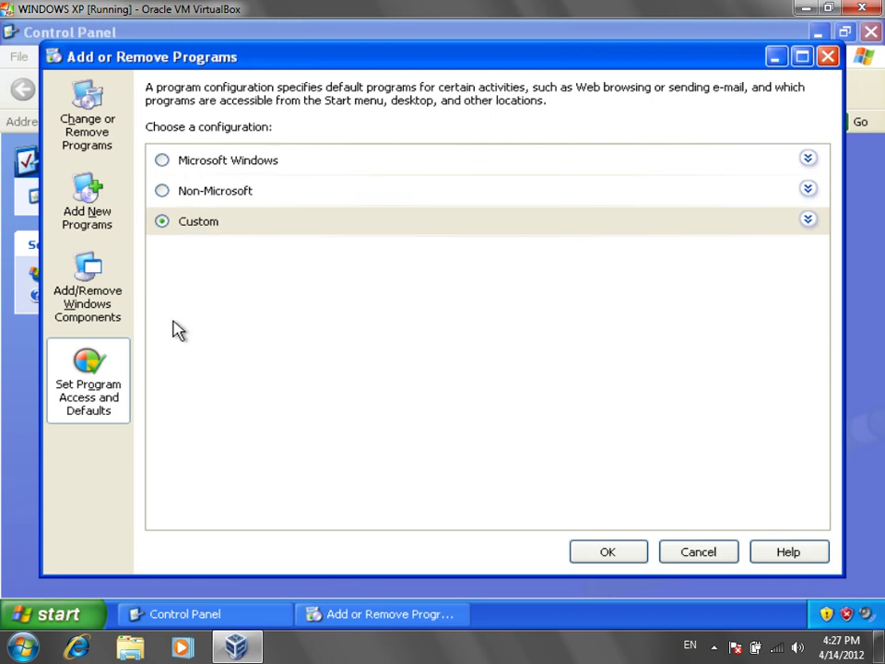
left_click(234, 232)
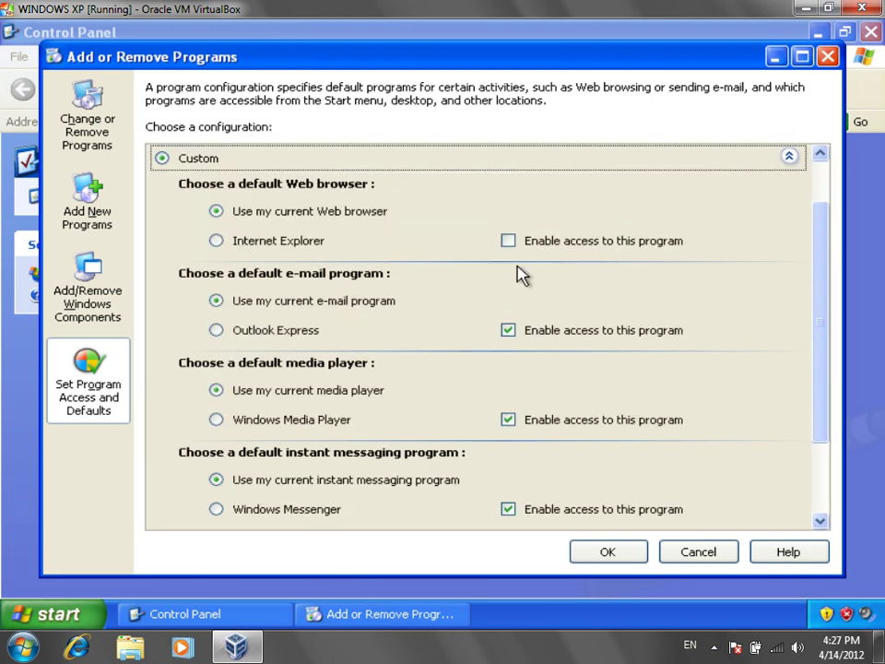
left_click(554, 249)
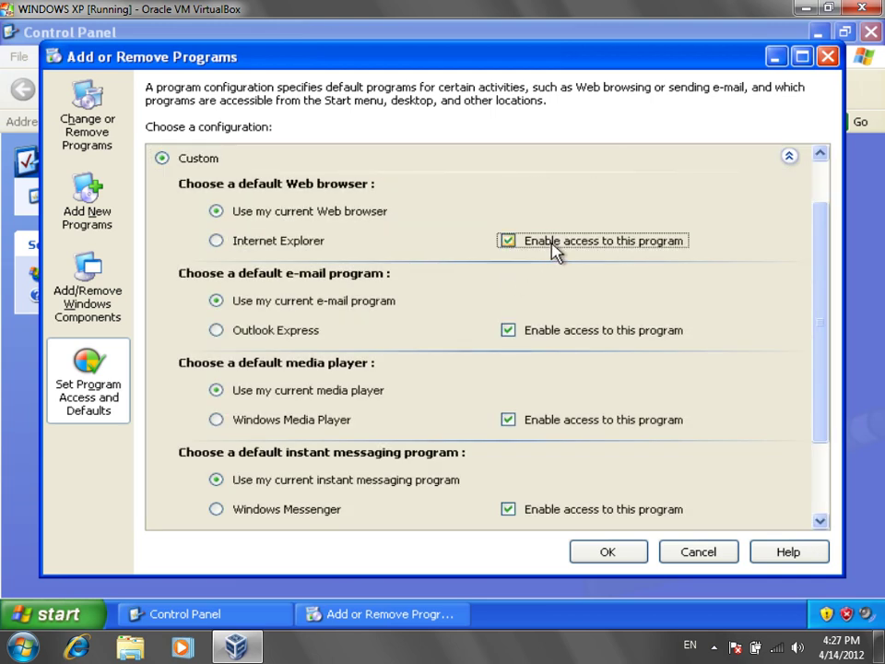
left_click(628, 560)
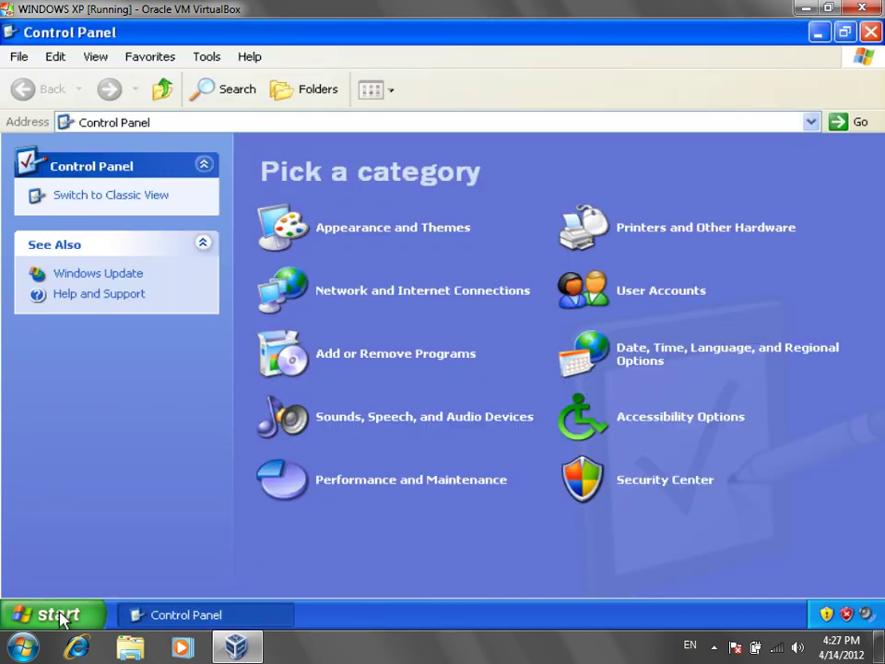
Step: Launch Internet Explorer from Start to confirm it opens, then close it
left_click(59, 614)
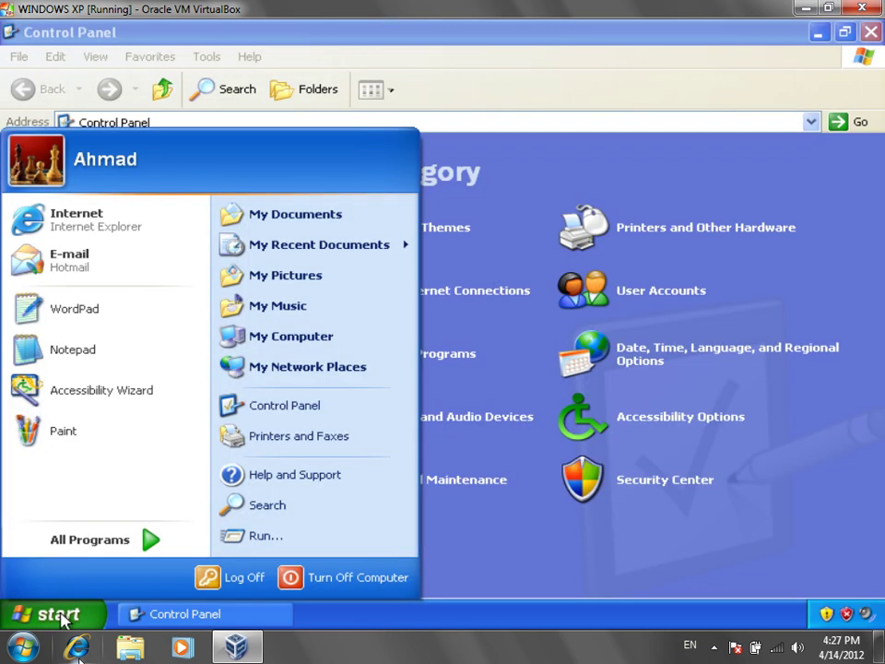
left_click(145, 225)
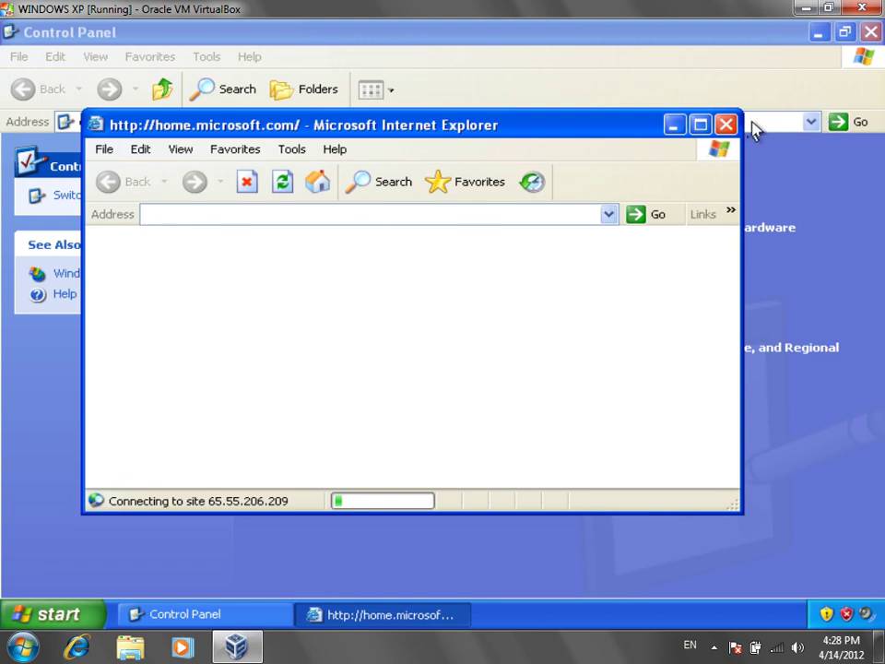
left_click(726, 123)
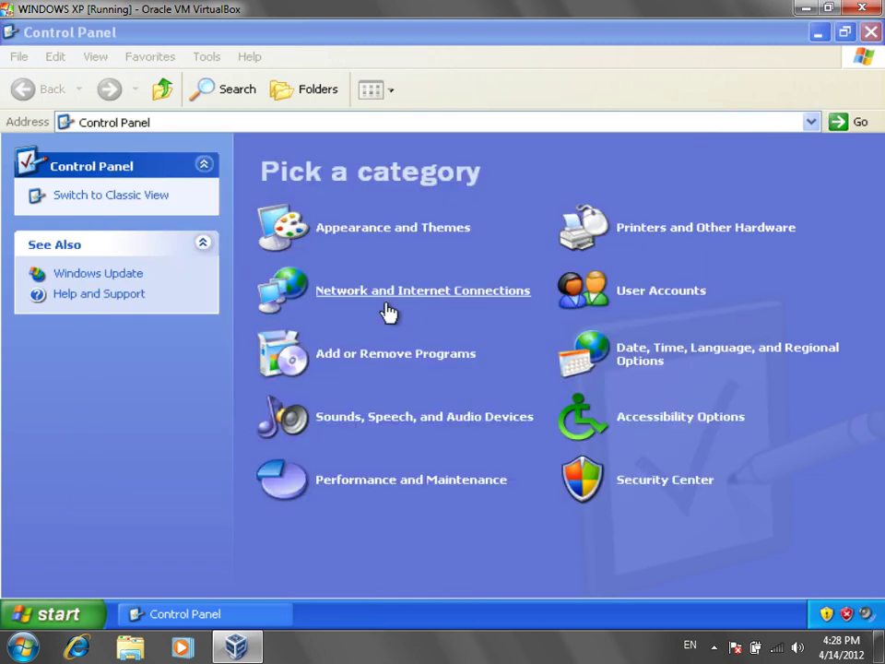
Step: Open Add or Remove Programs' Set Program Access and Defaults with Custom expanded
left_click(410, 360)
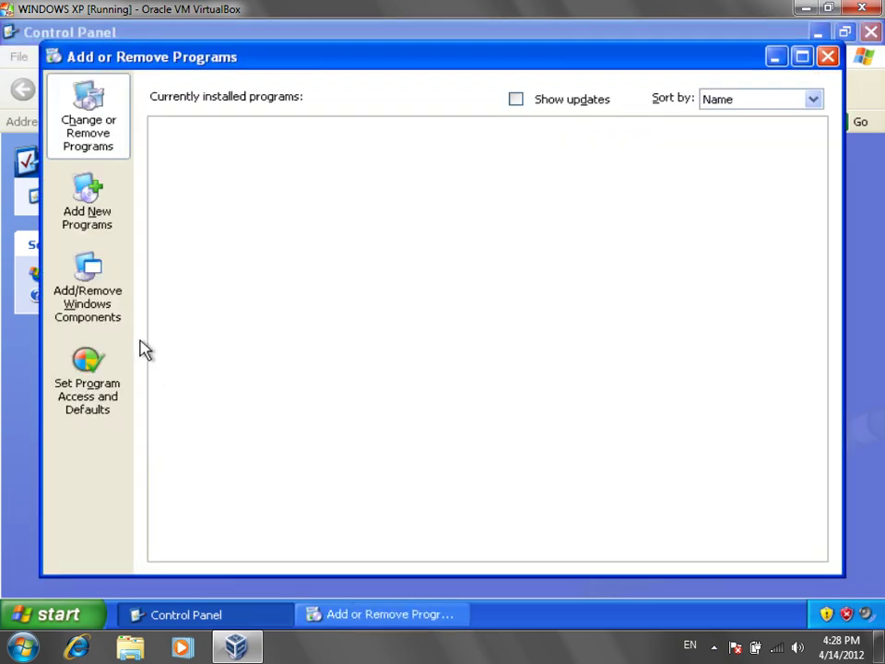
left_click(93, 395)
left_click(209, 209)
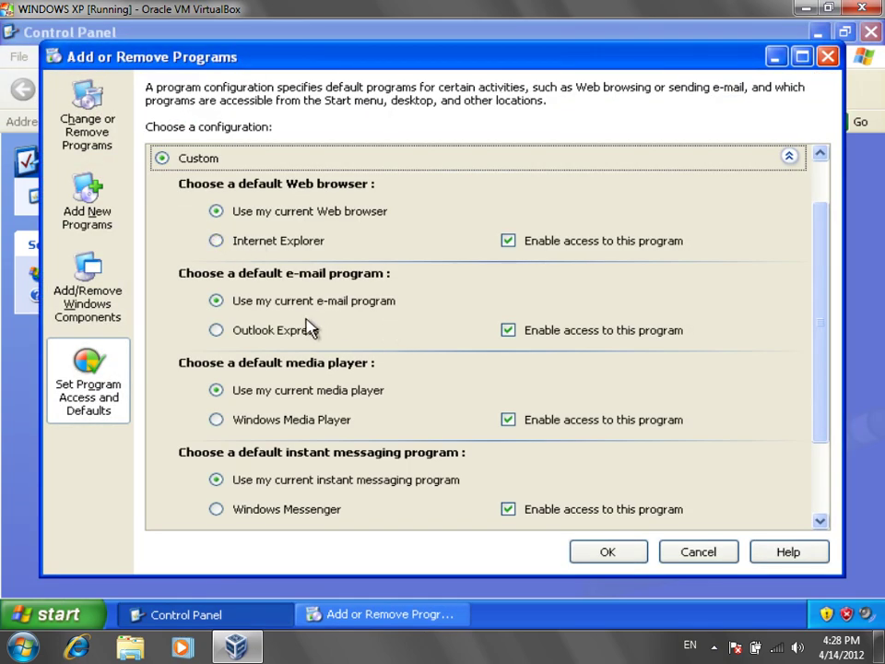
left_click_drag(819, 284, 835, 330)
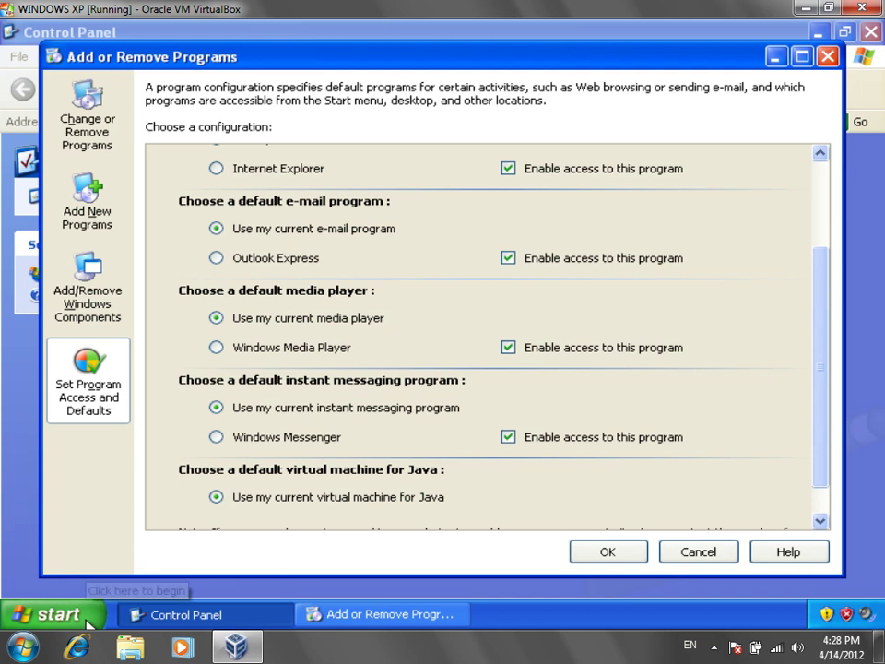
Step: Launch Windows Media Player from All Programs, then close it
left_click(88, 624)
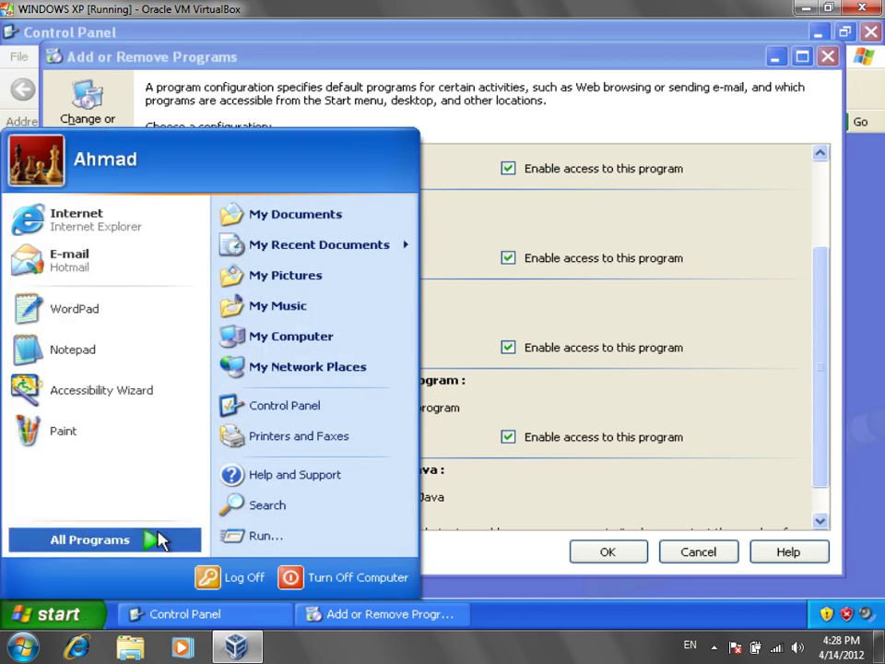
mouse_move(158, 539)
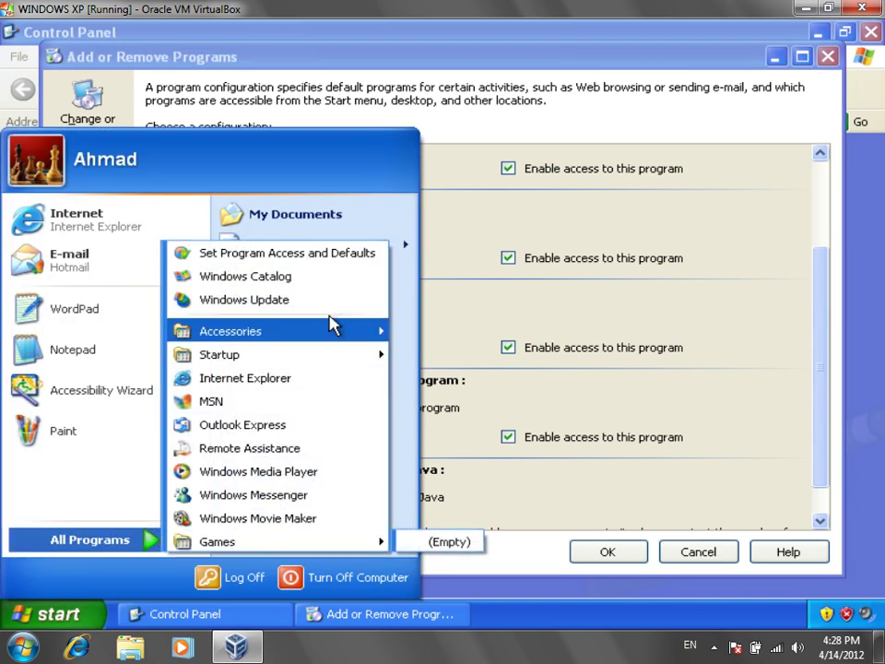
mouse_move(334, 324)
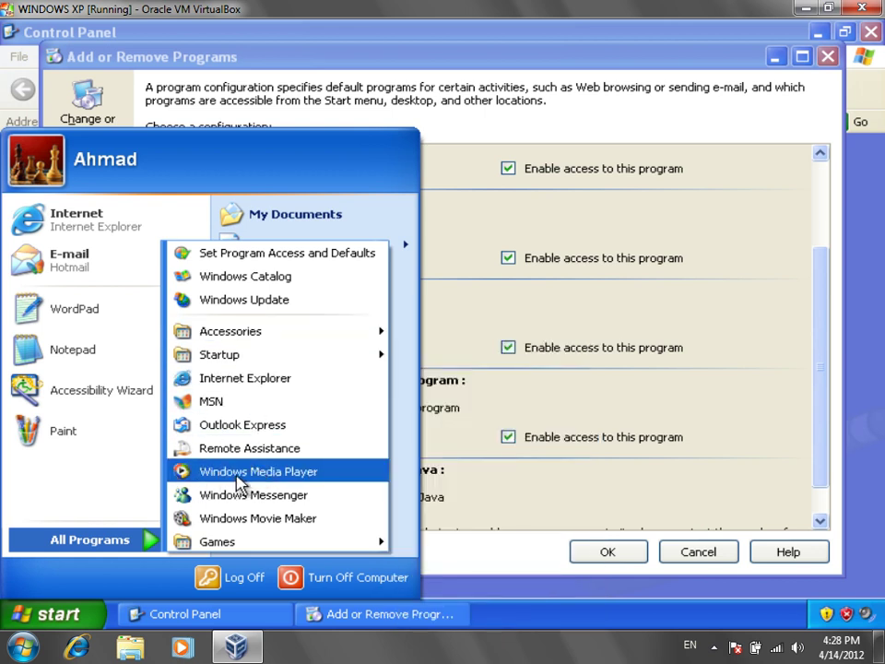
left_click(237, 474)
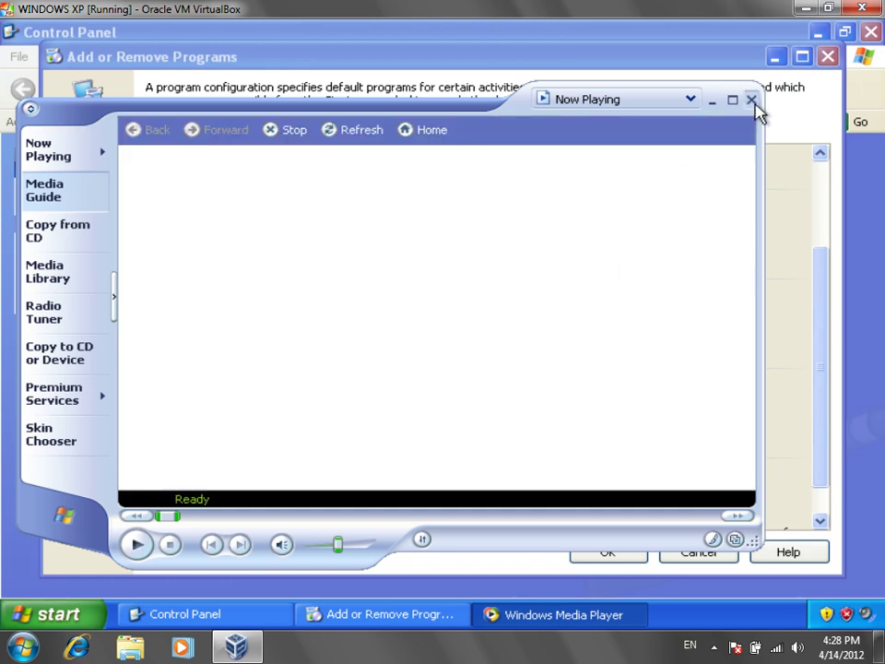
left_click(753, 100)
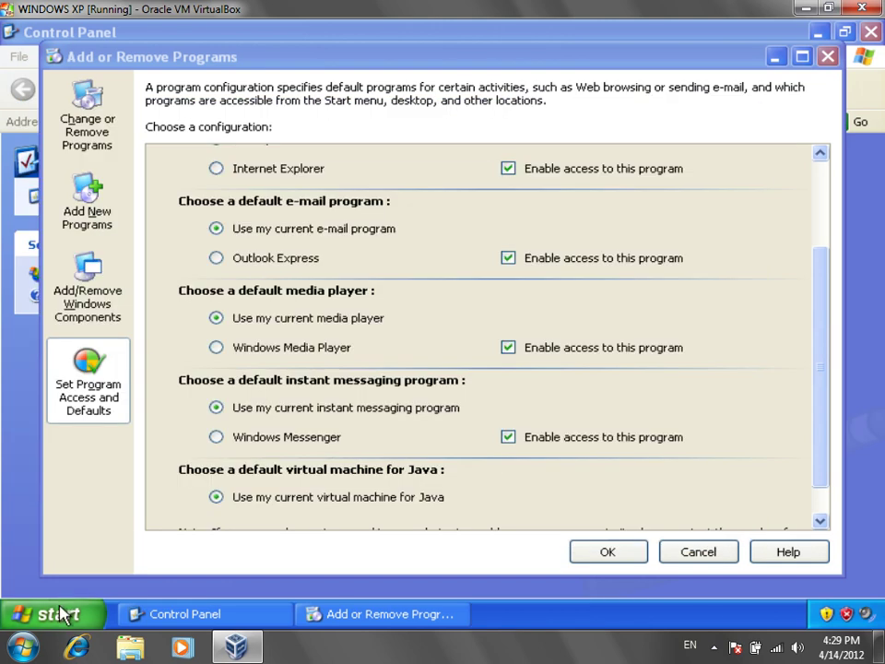
Step: Uncheck Windows Media Player's 'Enable access to this program' in Custom and confirm with OK
left_click(60, 614)
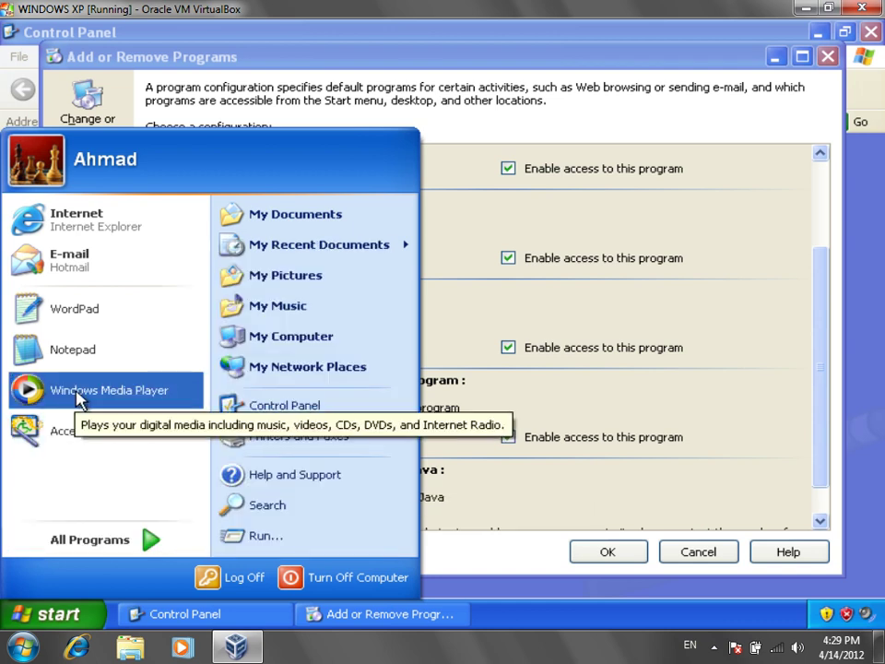
left_click(572, 76)
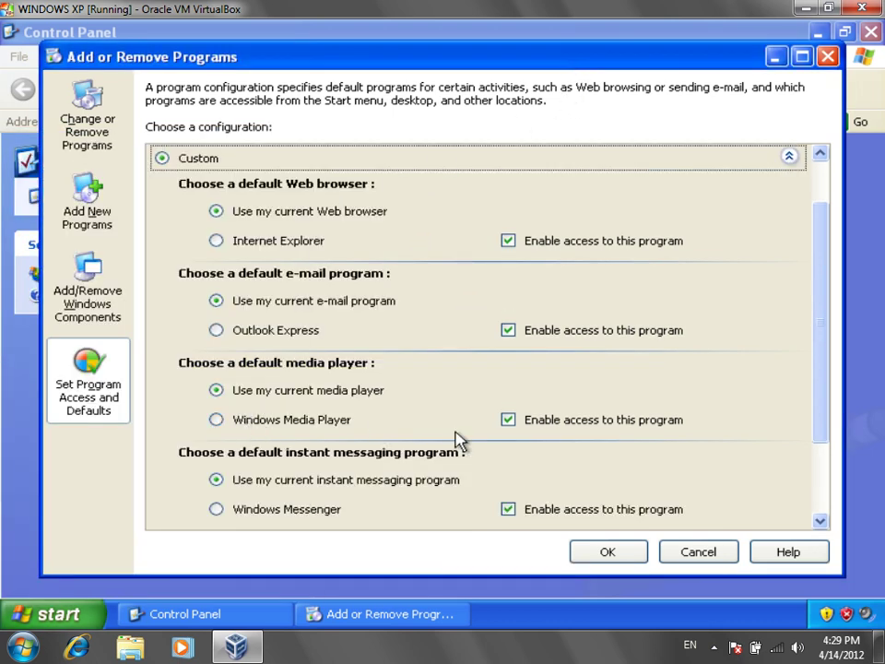
left_click(527, 427)
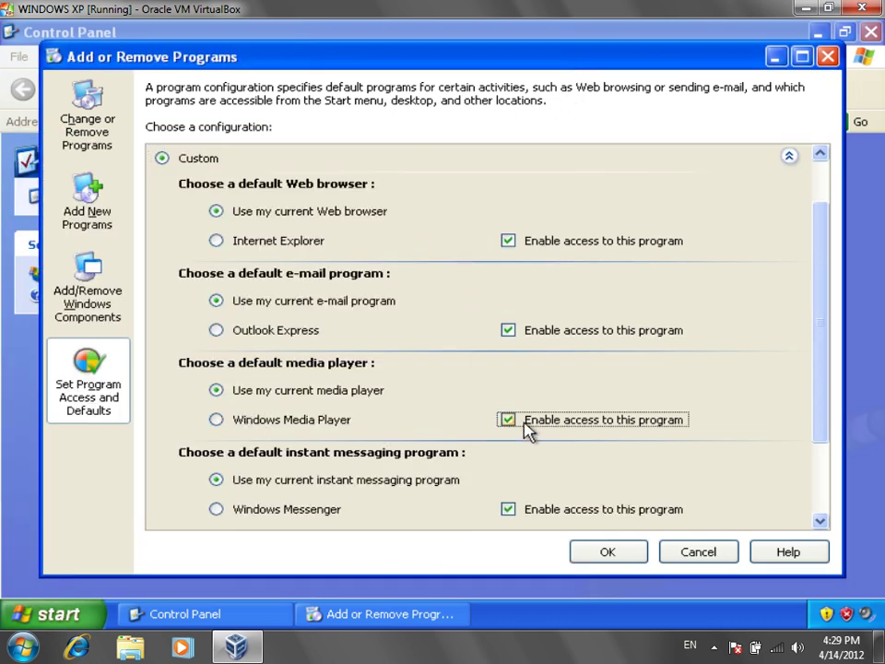
left_click(633, 553)
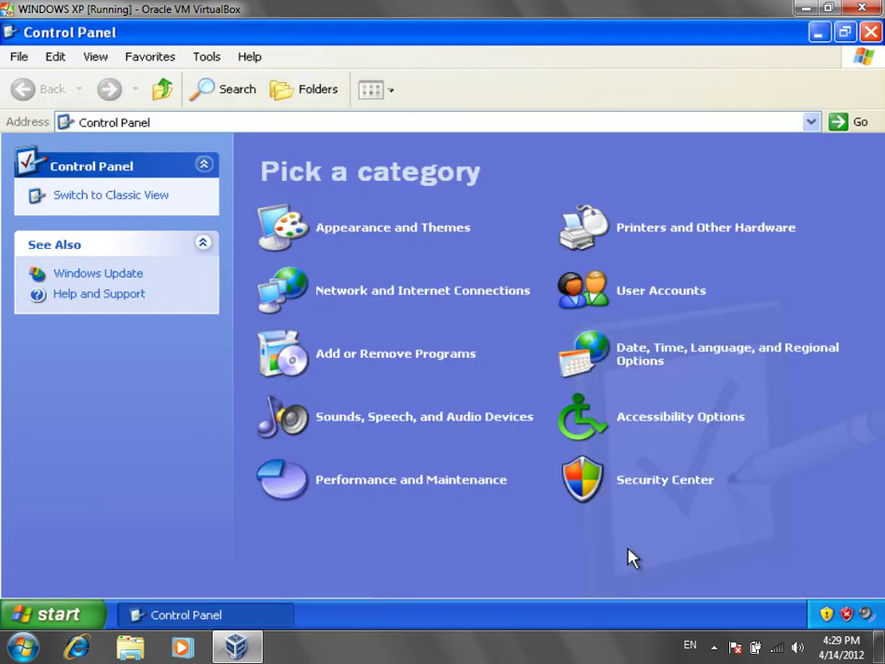
left_click(99, 620)
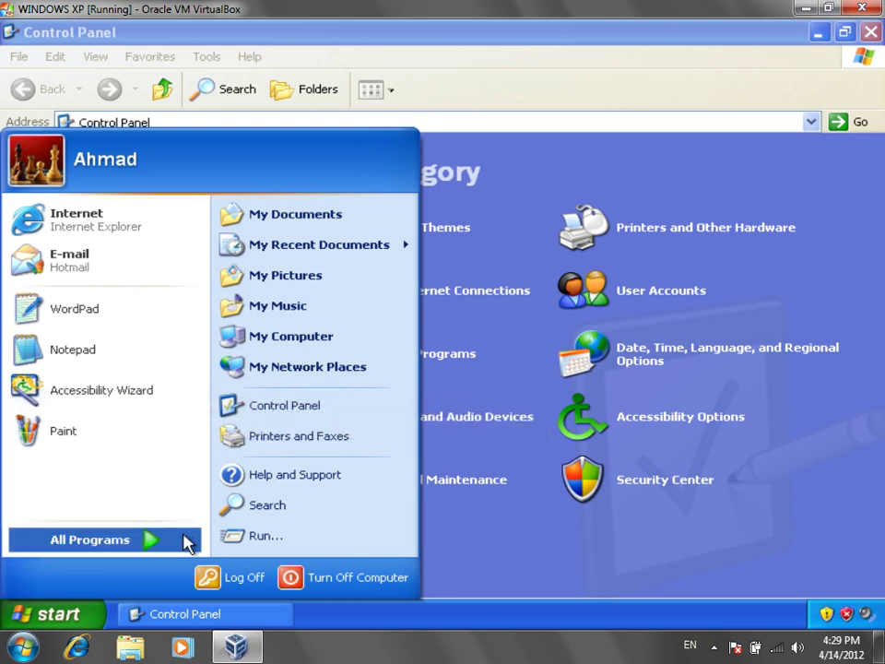
left_click(184, 538)
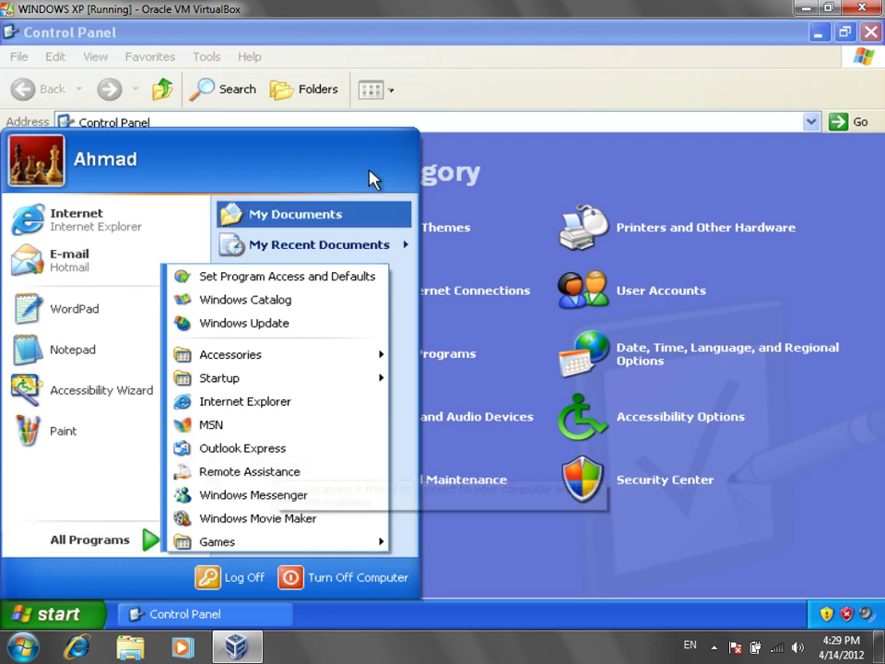
left_click(496, 38)
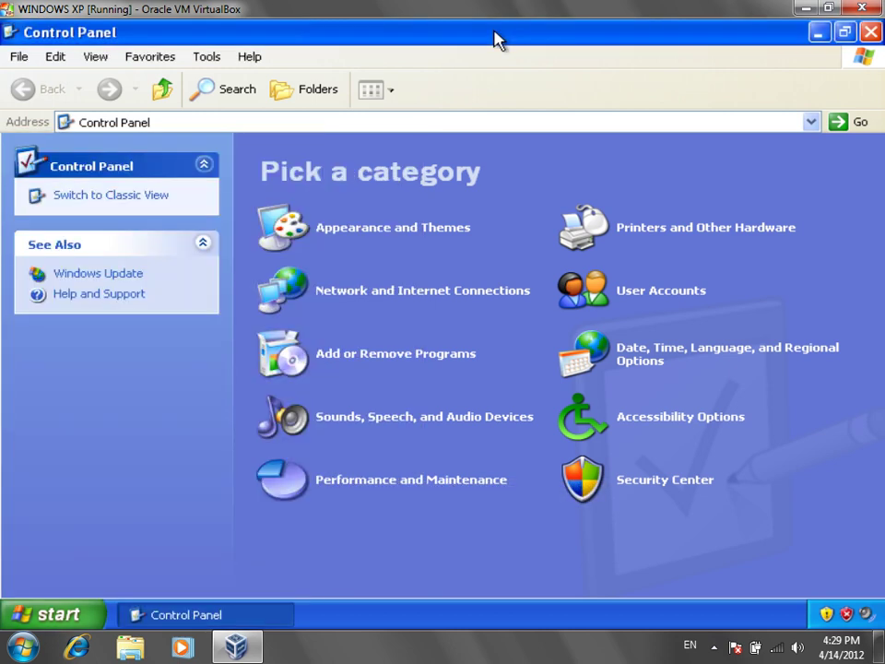
Step: Re-check Windows Media Player access in the Custom program access configuration and save
left_click(365, 356)
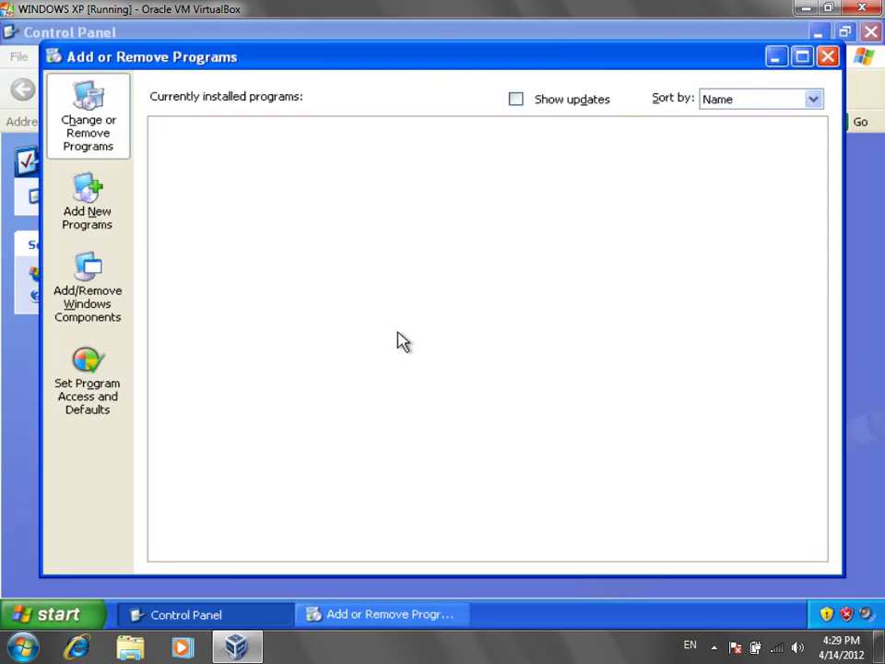
left_click(115, 396)
left_click(296, 223)
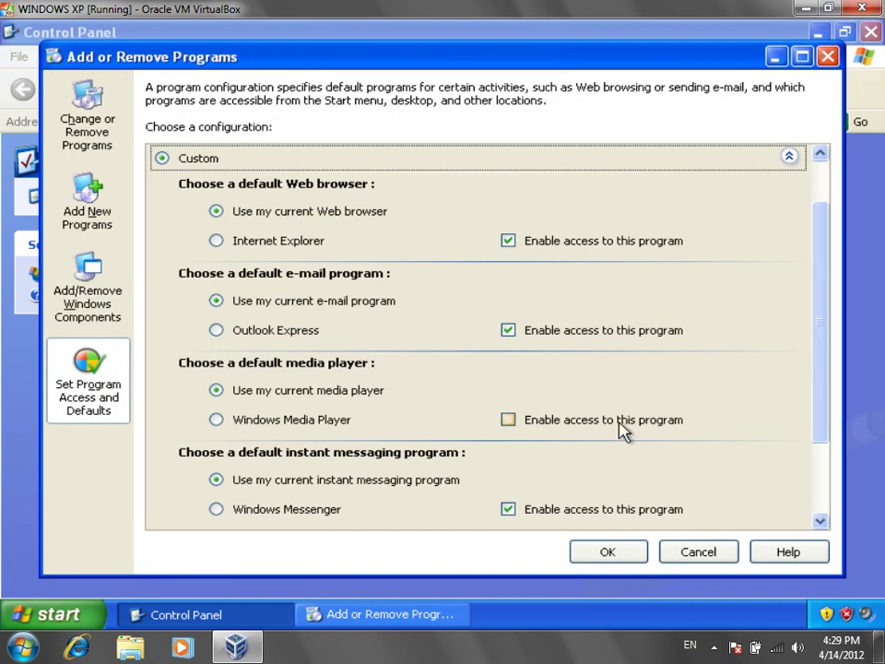
left_click(622, 427)
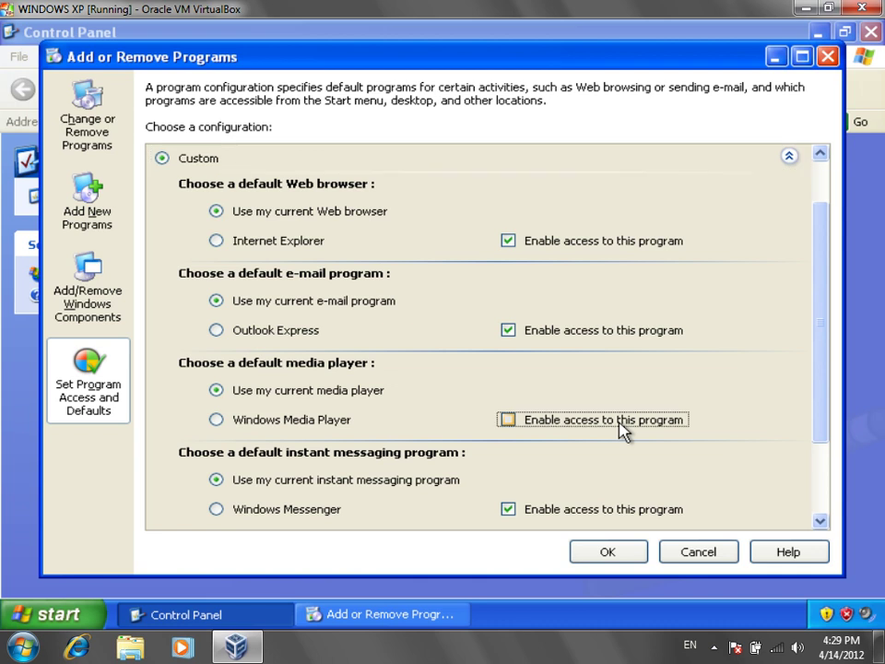
left_click(635, 555)
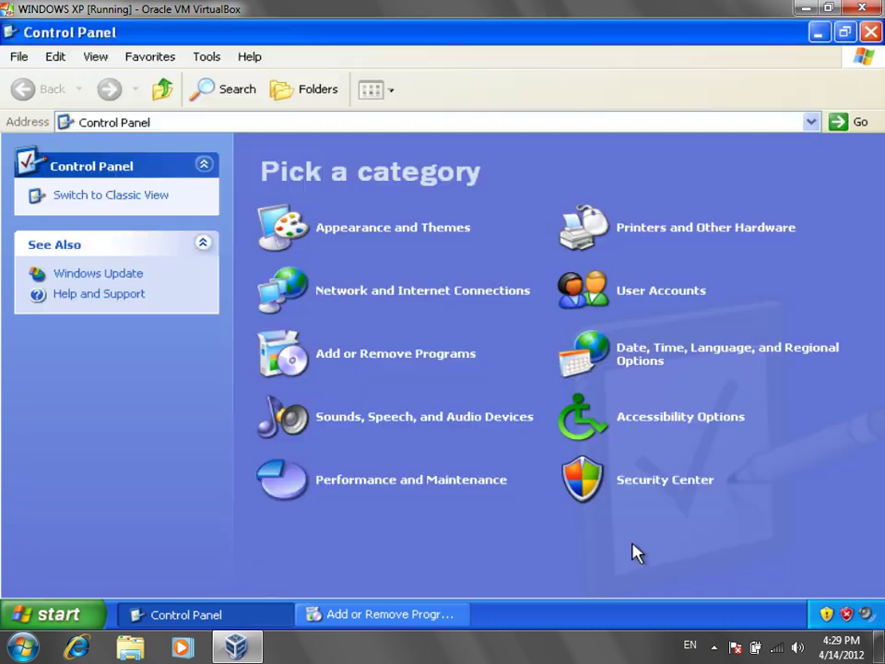
Step: Launch Windows Media Player from All Programs to verify it works, then close it
left_click(61, 618)
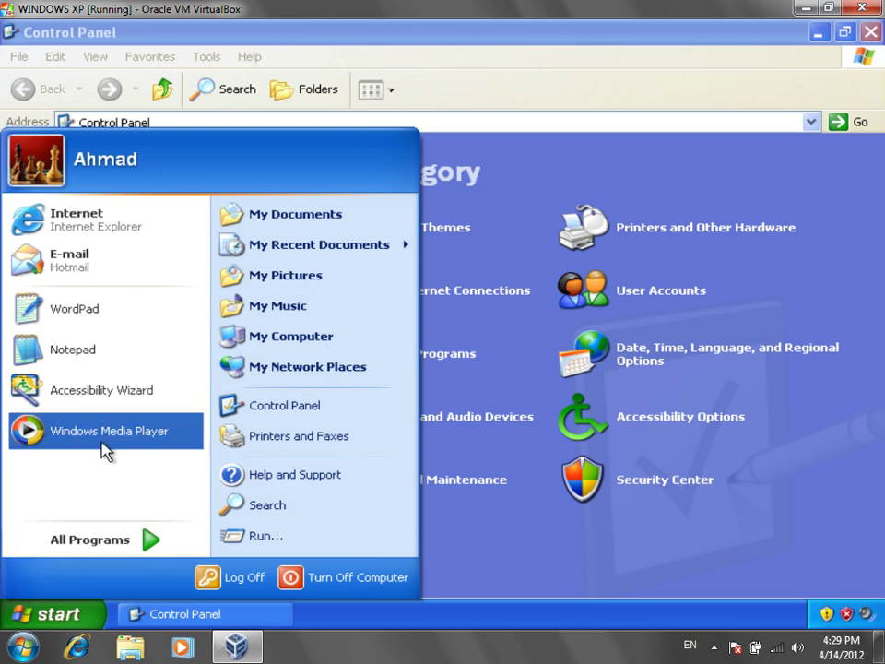
left_click(152, 543)
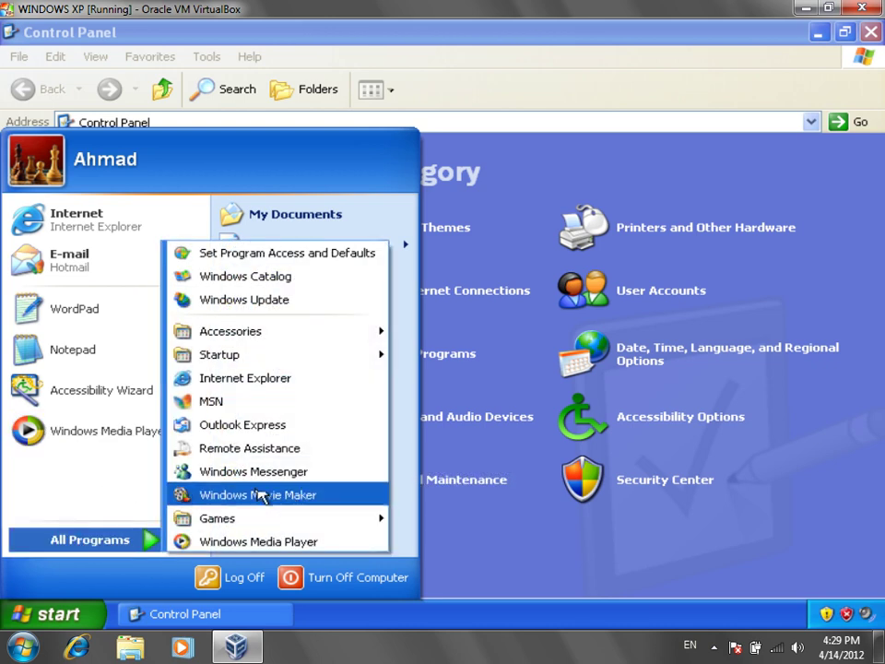
left_click(257, 542)
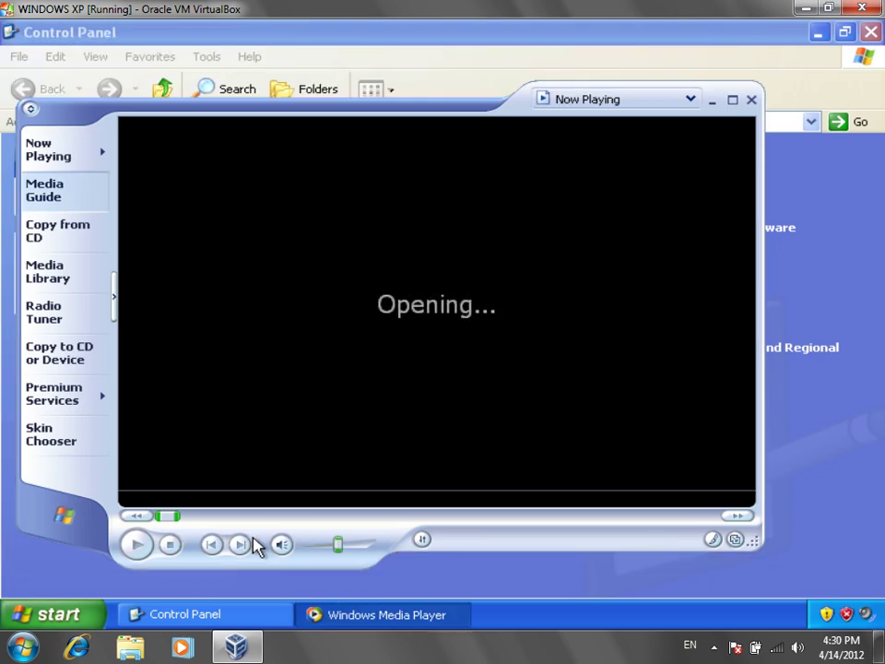
left_click(752, 100)
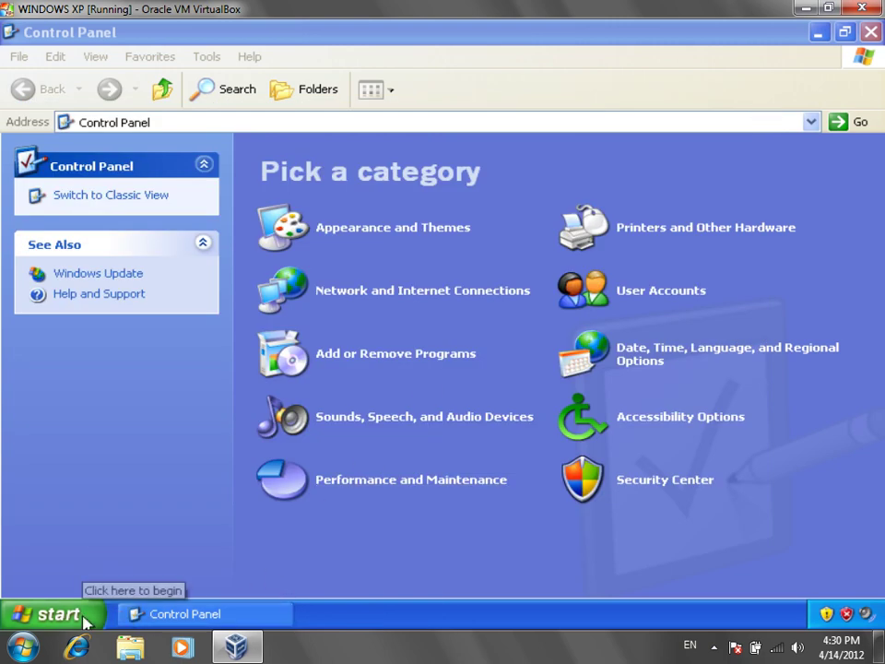
Step: Reopen Add or Remove Programs' Custom defaults, then switch to the Add New Programs page
left_click(84, 618)
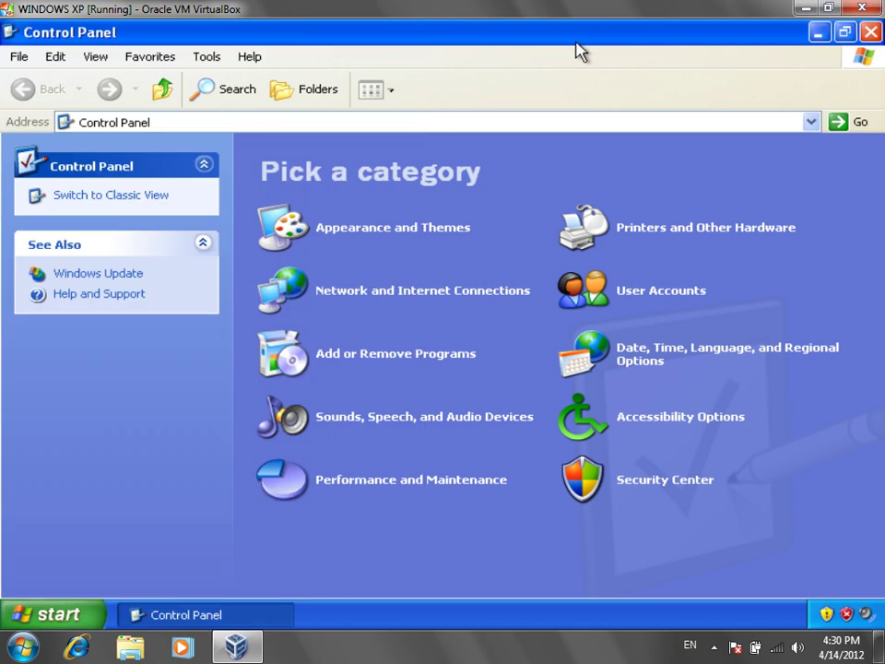
left_click(583, 48)
left_click(379, 365)
left_click(98, 410)
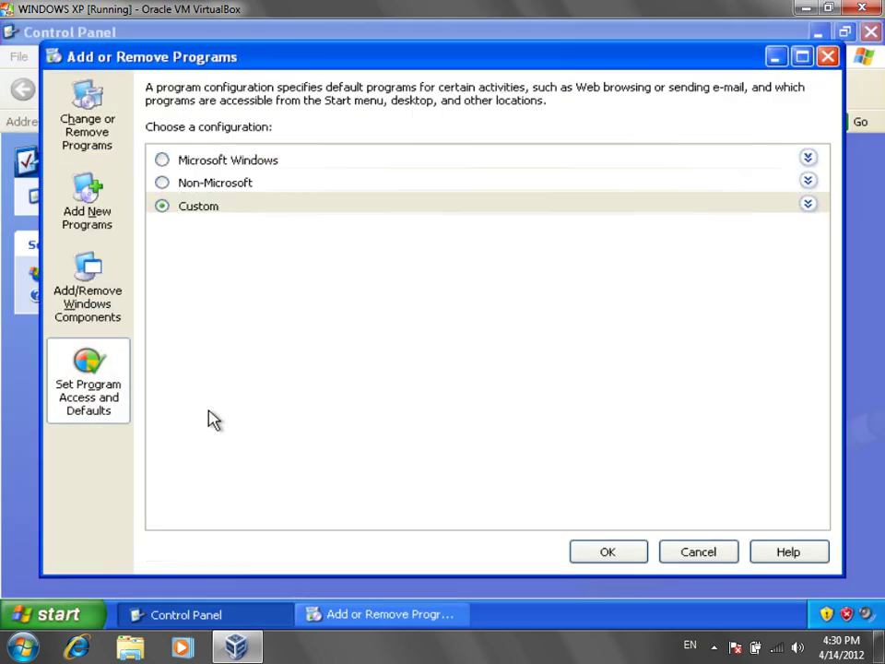
left_click(516, 218)
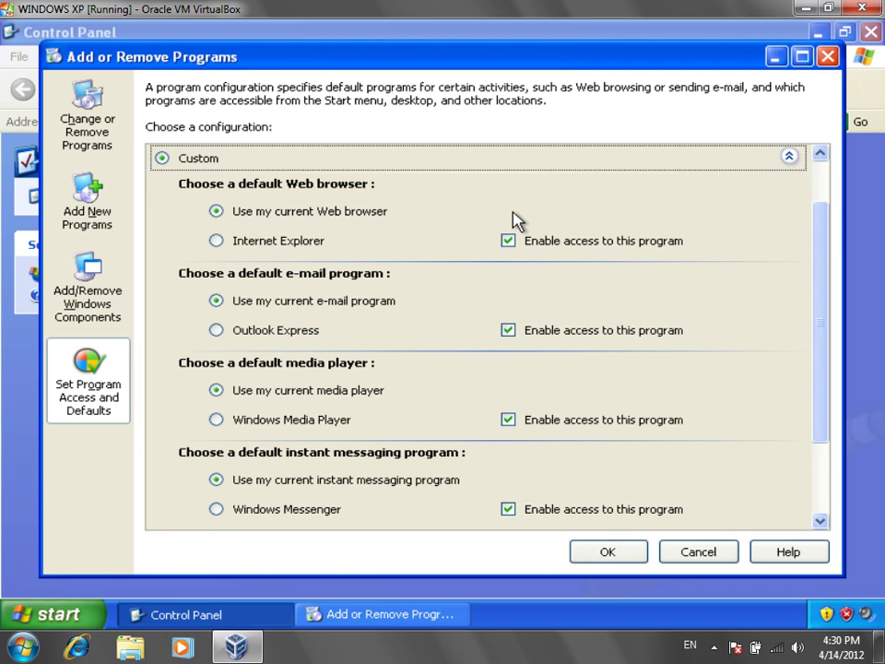
left_click(107, 226)
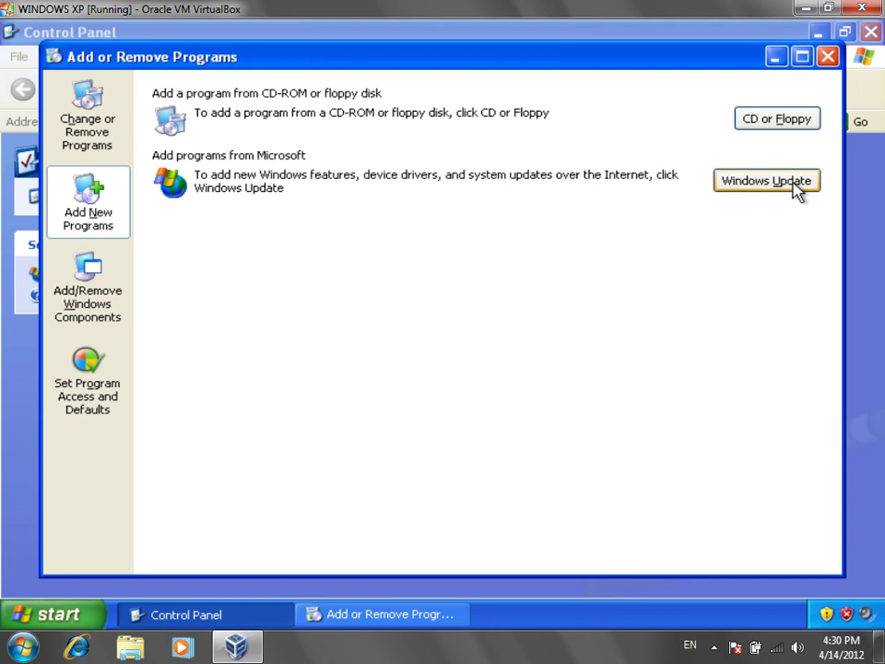
Step: Open Internet Properties via Network and Internet Connections and move it to the upper right
left_click(827, 56)
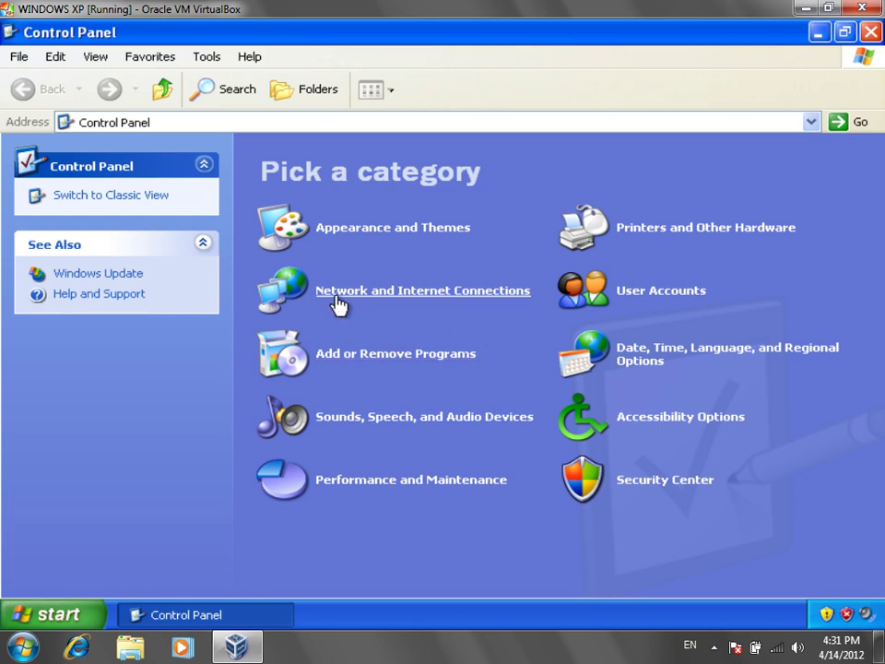
left_click(460, 295)
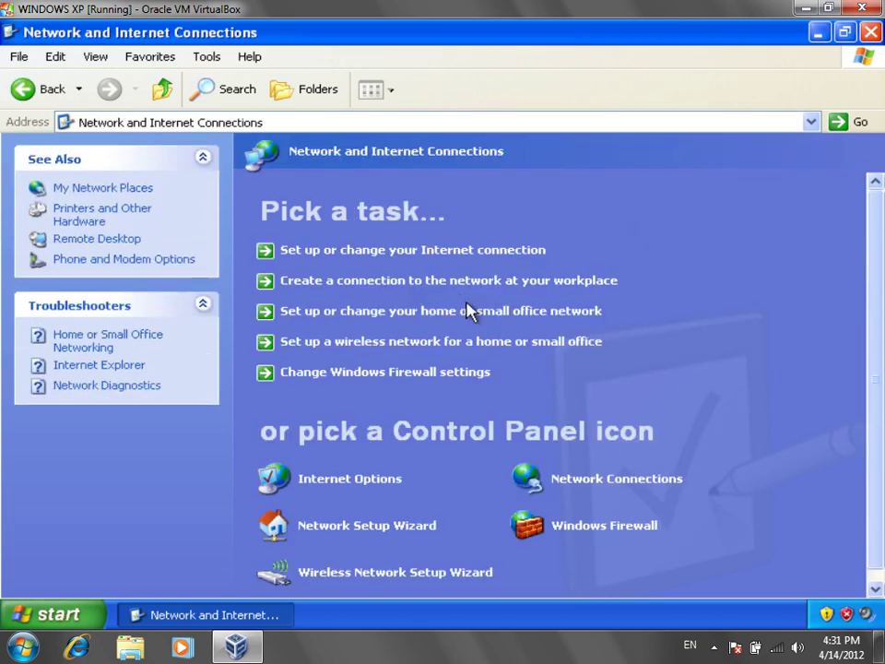
scroll(880, 232, "down", 1)
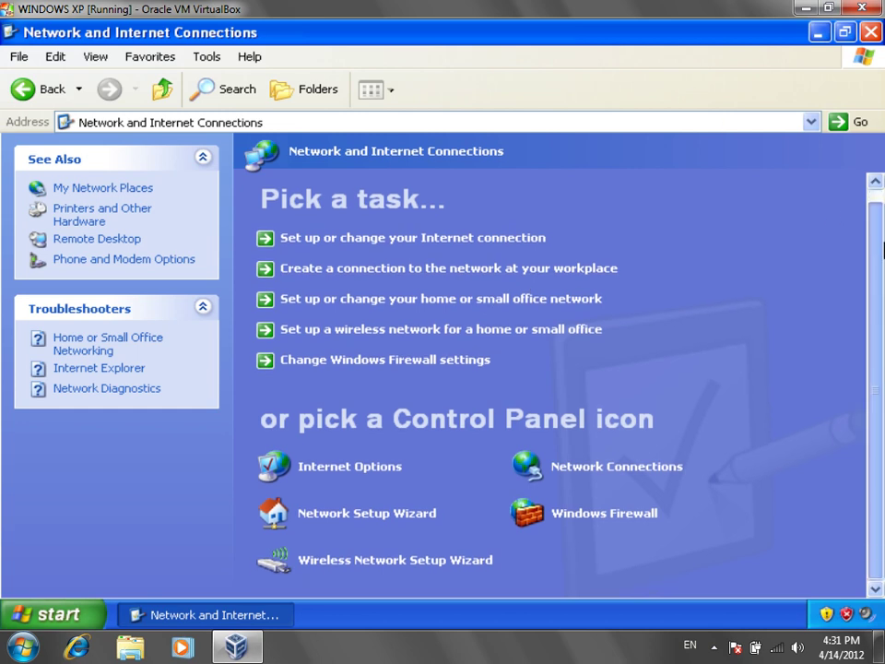
left_click(351, 469)
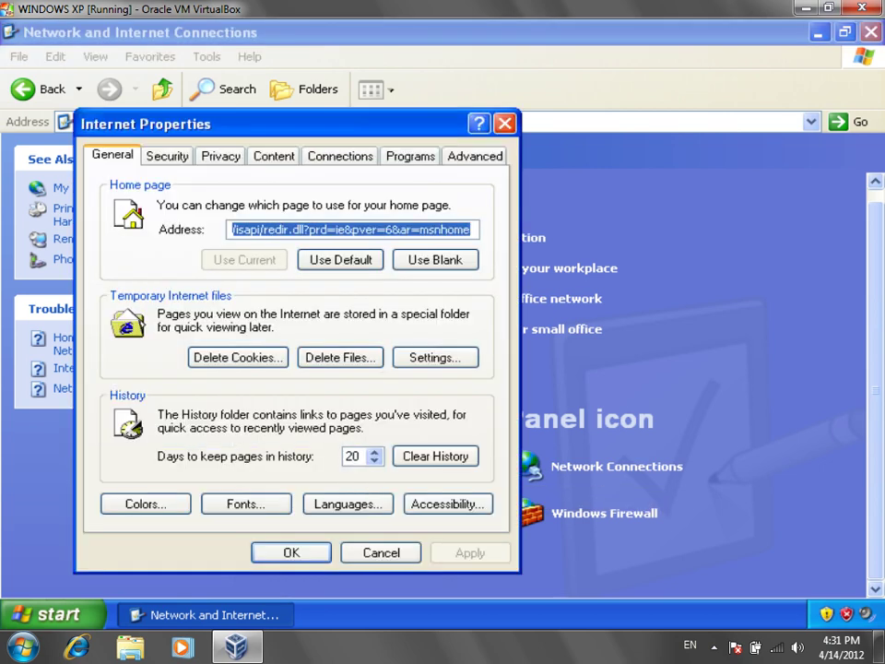
left_click_drag(309, 124, 621, 79)
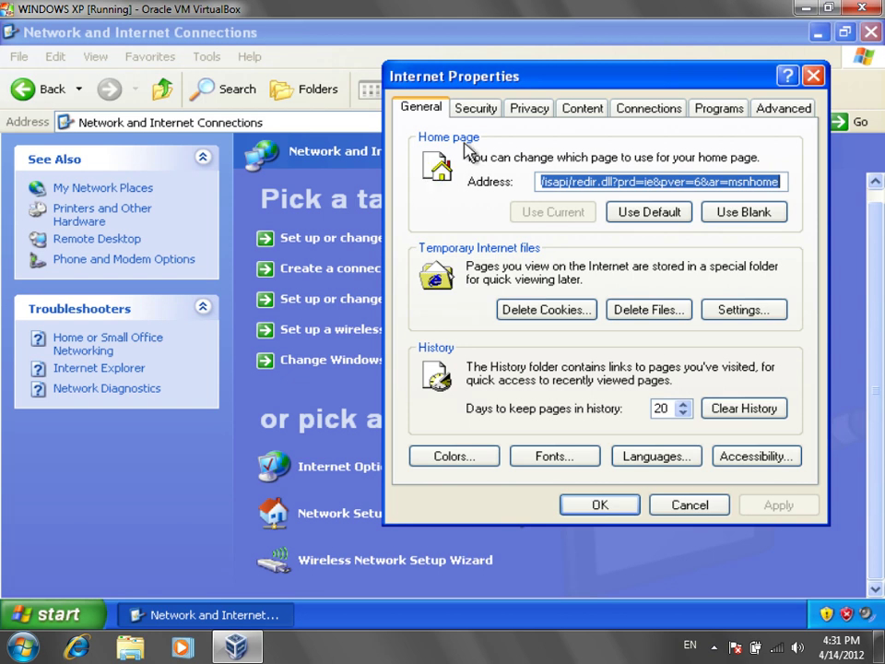
Step: Launch Internet Explorer to check it loads the MSN.com home page, then close it
left_click(65, 614)
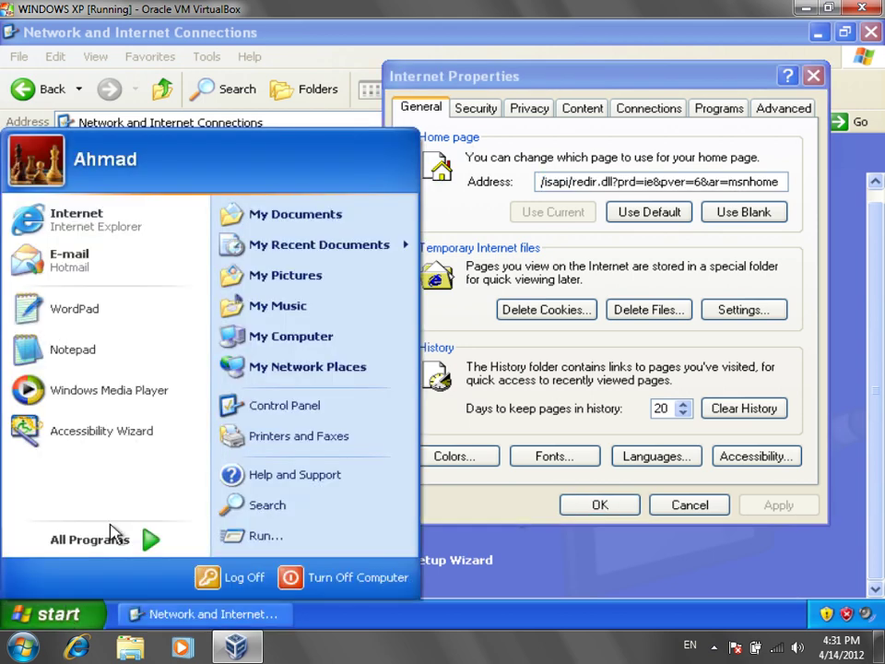
left_click(153, 225)
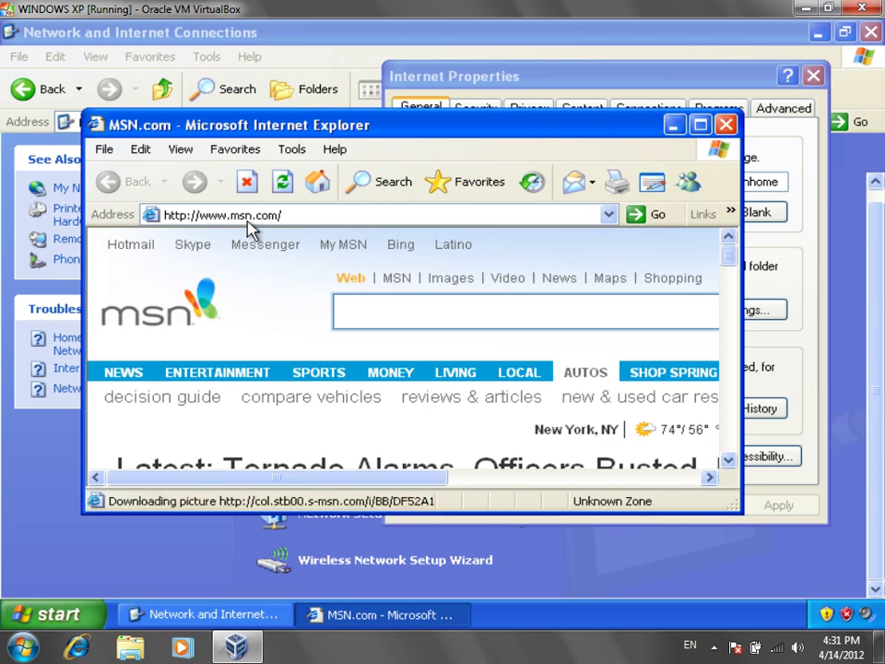
left_click(727, 125)
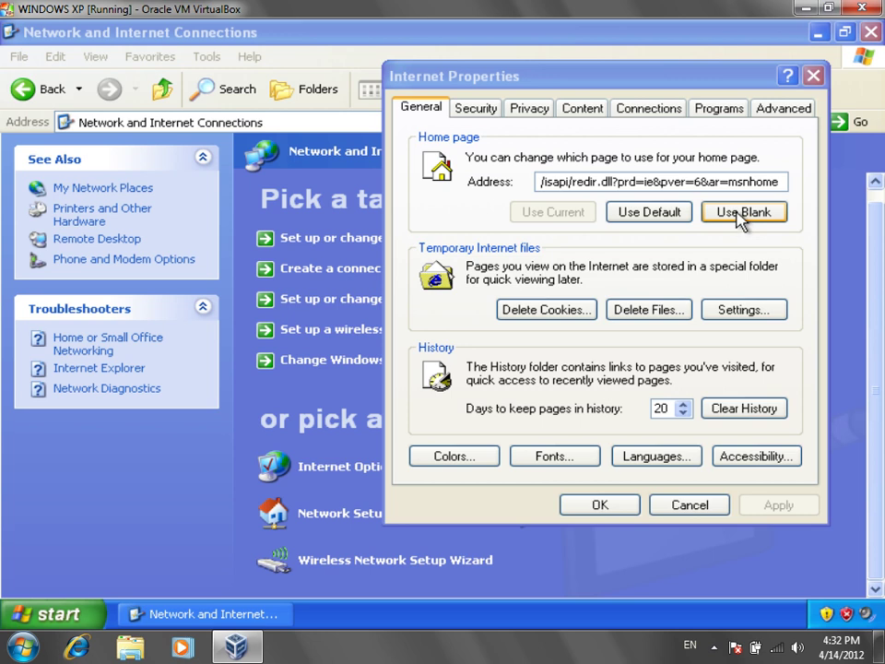
Step: Apply a blank home page, add an Internet Explorer desktop shortcut, and close the blank browser window
left_click(737, 212)
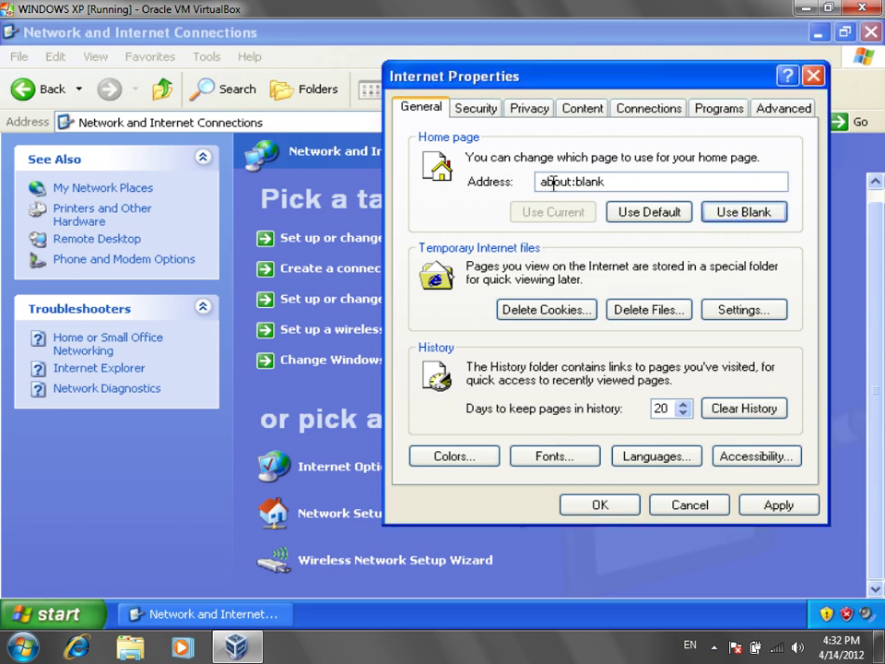
left_click(773, 506)
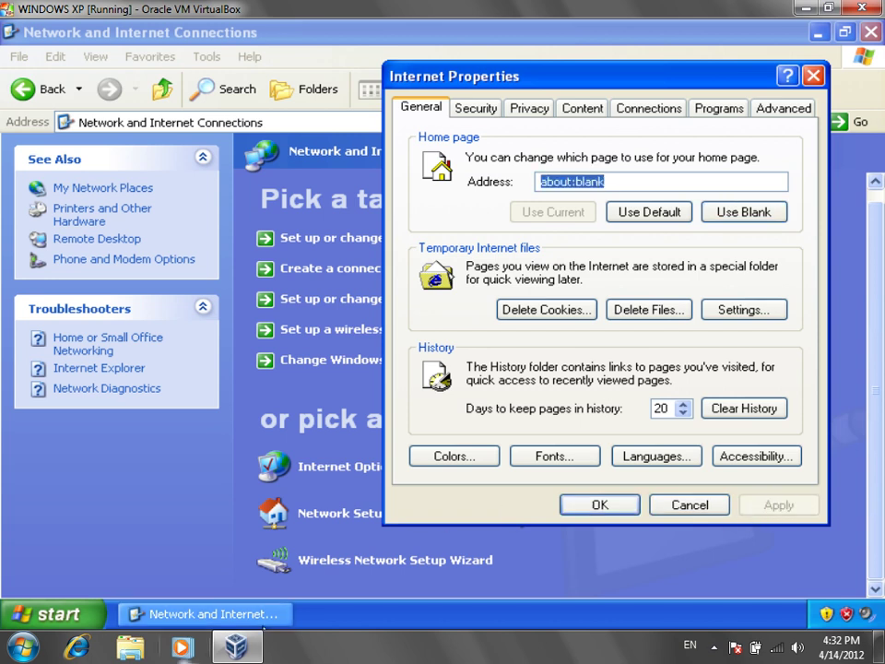
left_click(87, 618)
left_click_drag(164, 261, 175, 232)
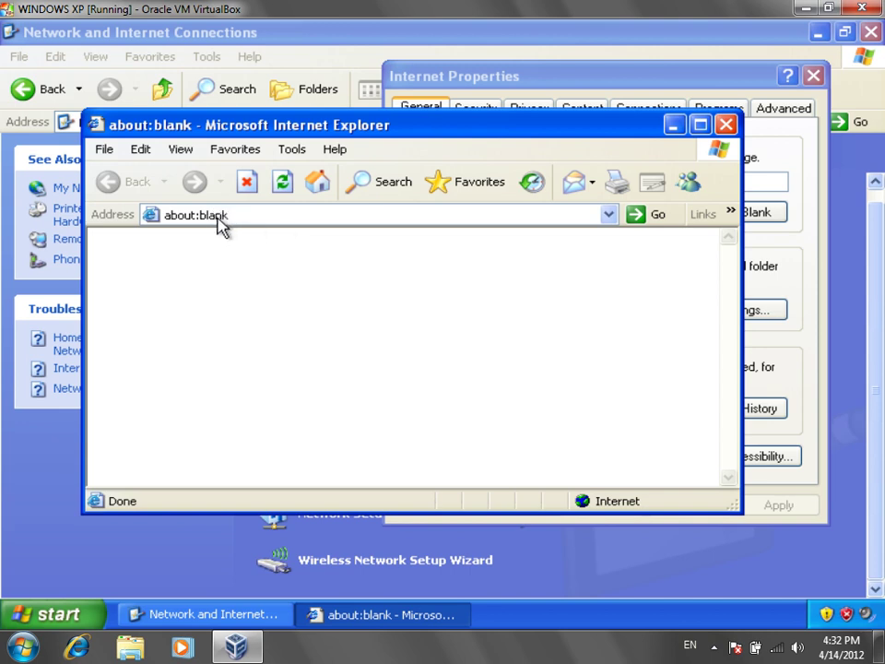
left_click(727, 125)
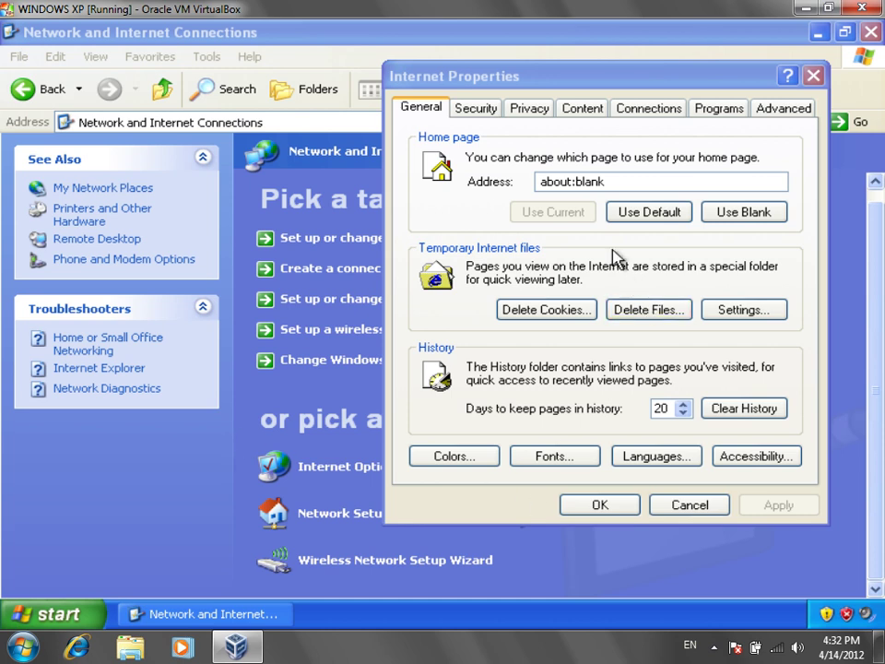
Step: Clear the about:blank home page address and fill in the default address instead
left_click_drag(614, 181, 529, 182)
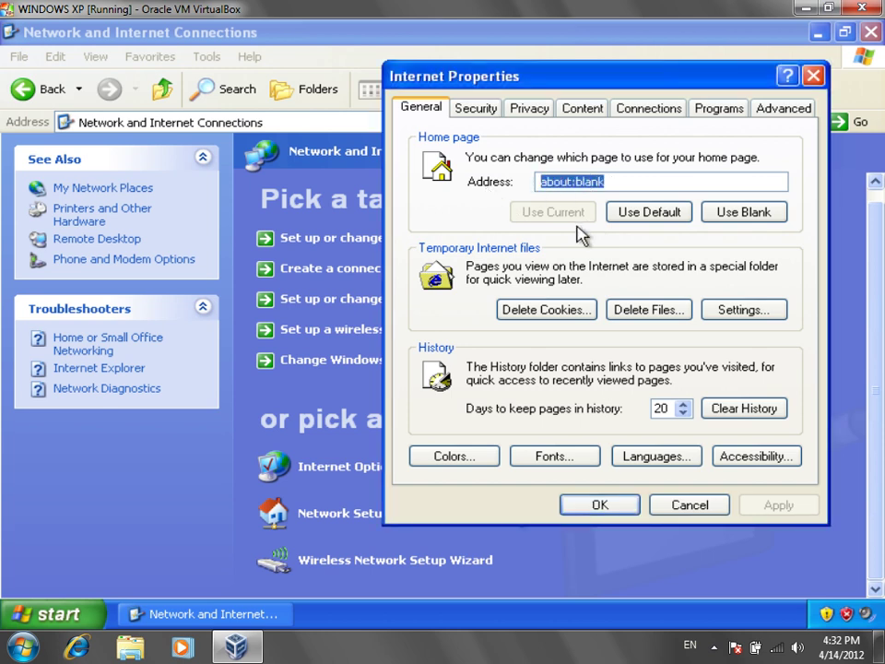
type("H")
type("t")
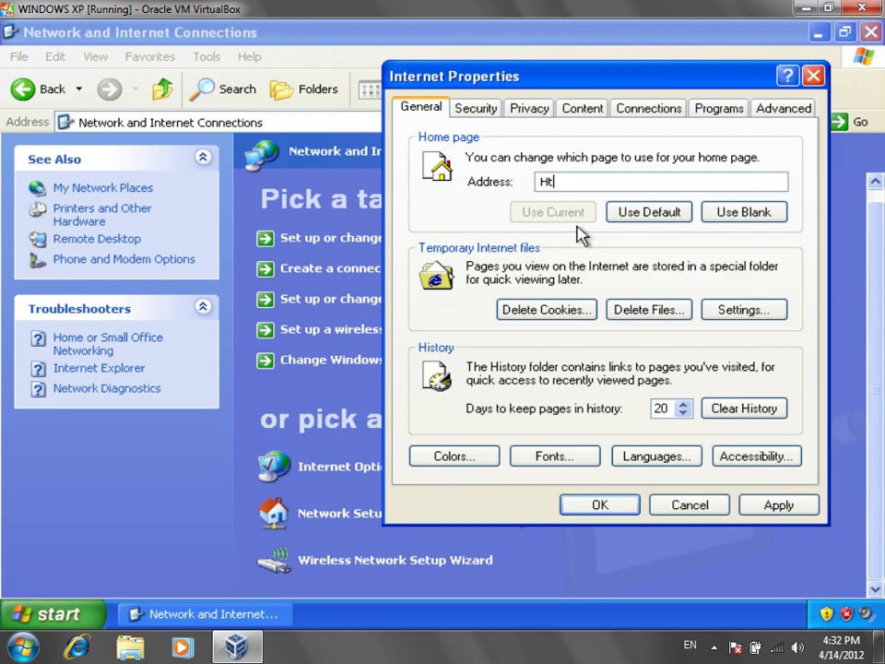
key("BackSpace")
key("BackSpace")
left_click(643, 212)
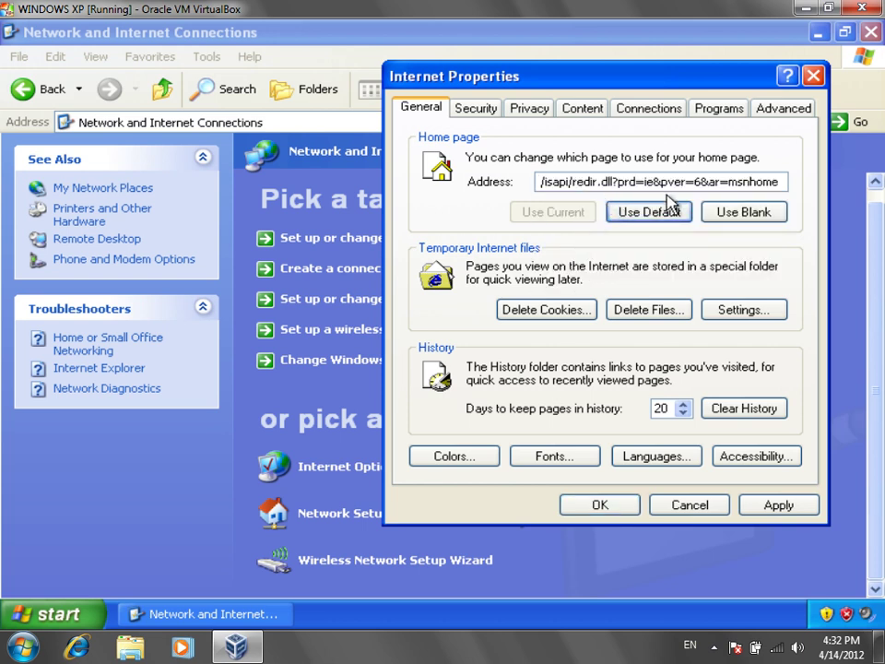
left_click(666, 182)
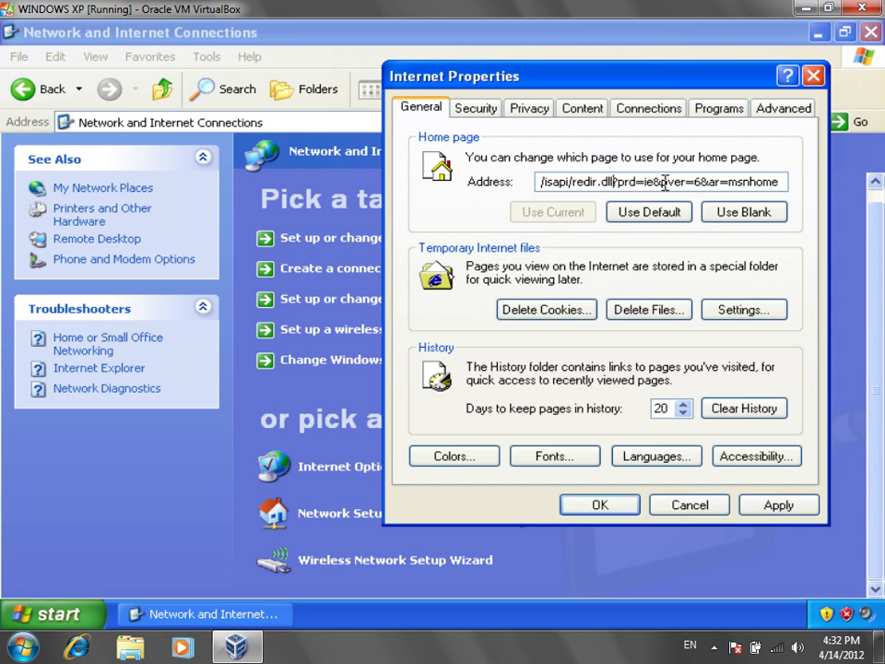
key("Left")
key("Left")
key("Left")
key("Left")
key("Left")
key("Left")
key("Left")
key("Left")
key("Left")
key("Left")
key("Left")
key("Left")
key("Left")
key("Left")
key("Left")
key("Left")
key("Left")
key("Left")
key("Left")
key("Left")
key("Left")
key("Left")
key("Right")
key("Right")
key("Right")
key("Right")
key("Right")
key("Right")
key("Right")
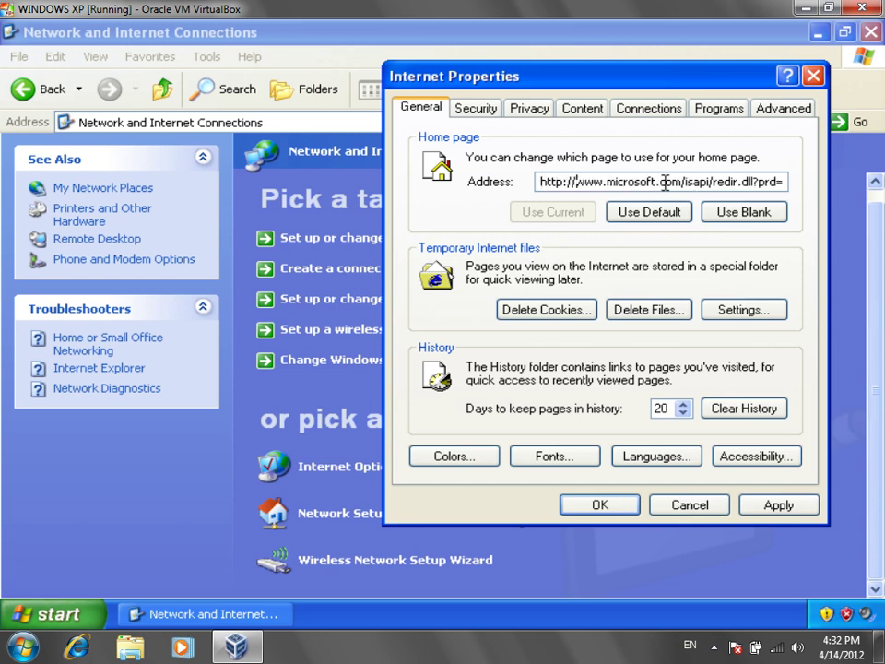
key("Delete")
key("Delete")
key("Delete")
key("Delete")
key("Delete")
key("Delete")
key("Delete")
key("Delete")
key("Delete")
key("Delete")
key("Delete")
key("Delete")
key("Delete")
key("Delete")
key("Delete")
key("Delete")
key("Delete")
key("Delete")
key("Delete")
key("Delete")
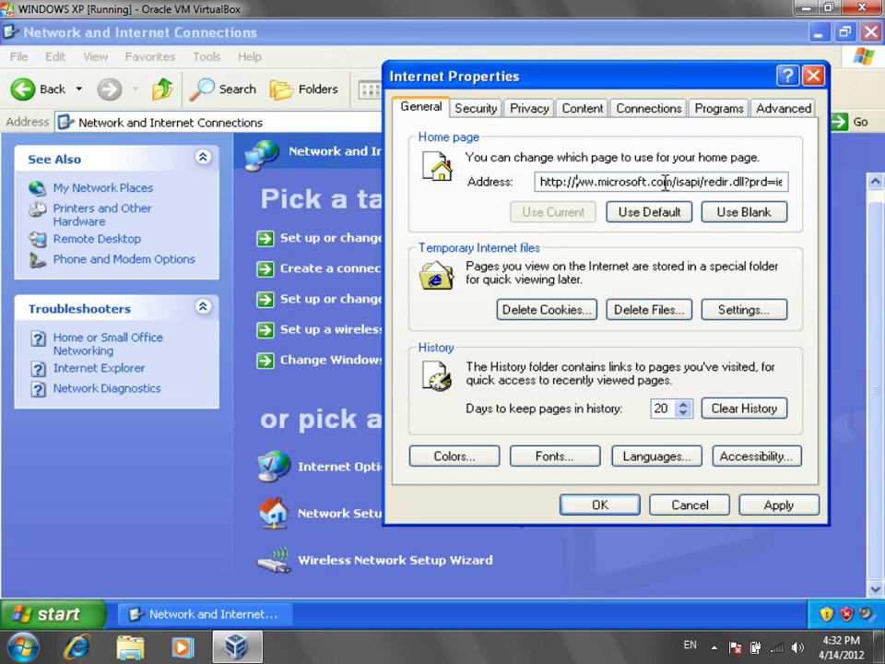
key("Delete")
key("Delete")
key("Delete")
key("Delete")
key("Delete")
key("Delete")
key("Delete")
key("Delete")
key("Delete")
key("Delete")
key("Delete")
key("Delete")
key("Delete")
key("Delete")
key("Delete")
key("Delete")
key("Delete")
key("Delete")
key("Delete")
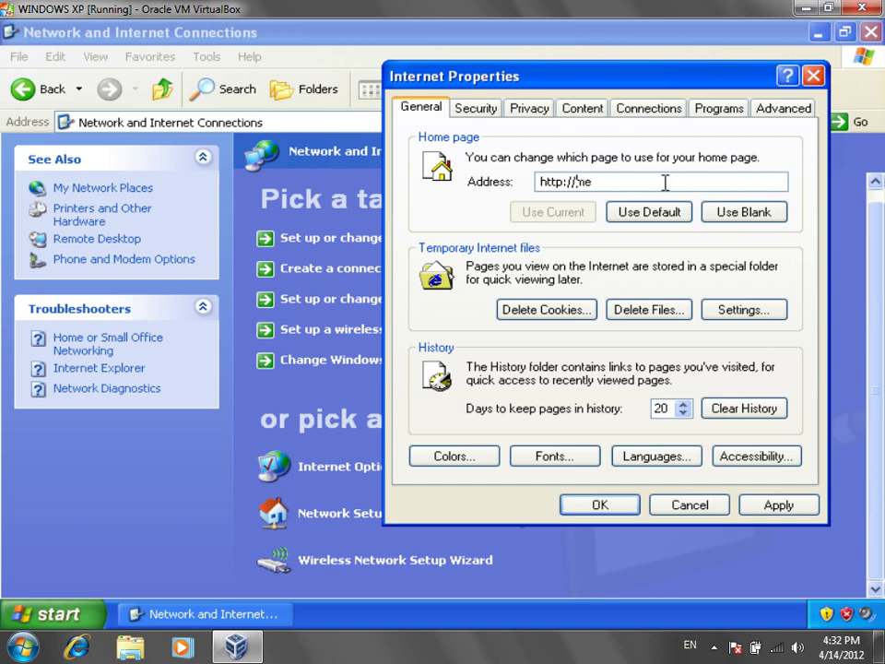
type("j")
key("BackSpace")
type("google.com/")
key("BackSpace")
key("BackSpace")
key("BackSpace")
key("BackSpace")
key("BackSpace")
key("BackSpace")
key("BackSpace")
key("BackSpace")
key("BackSpace")
key("BackSpace")
key("BackSpace")
type("www.google.colm")
key("BackSpace")
key("BackSpace")
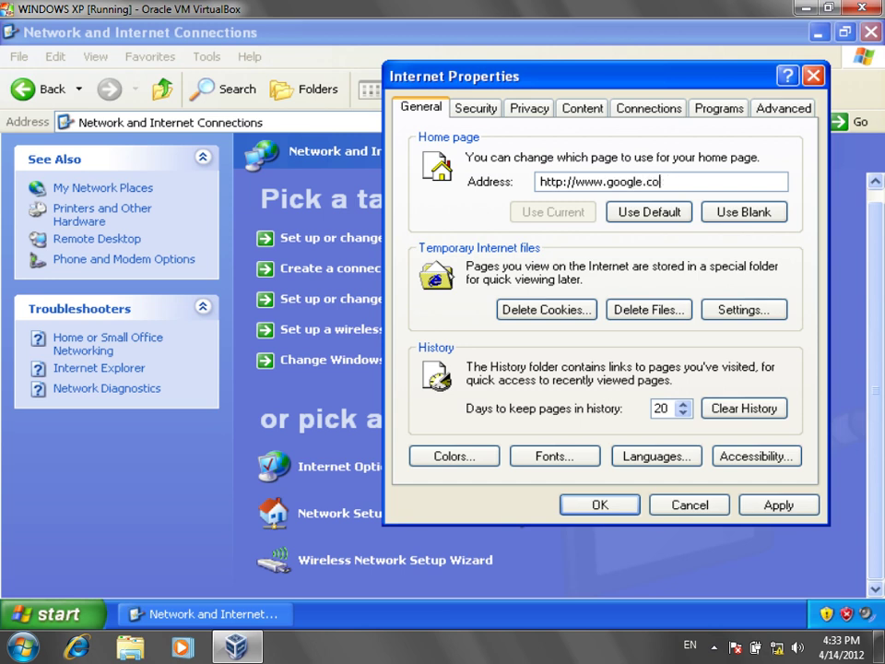
type("m/")
key("BackSpace")
key("BackSpace")
type("m")
left_click(788, 511)
left_click(79, 616)
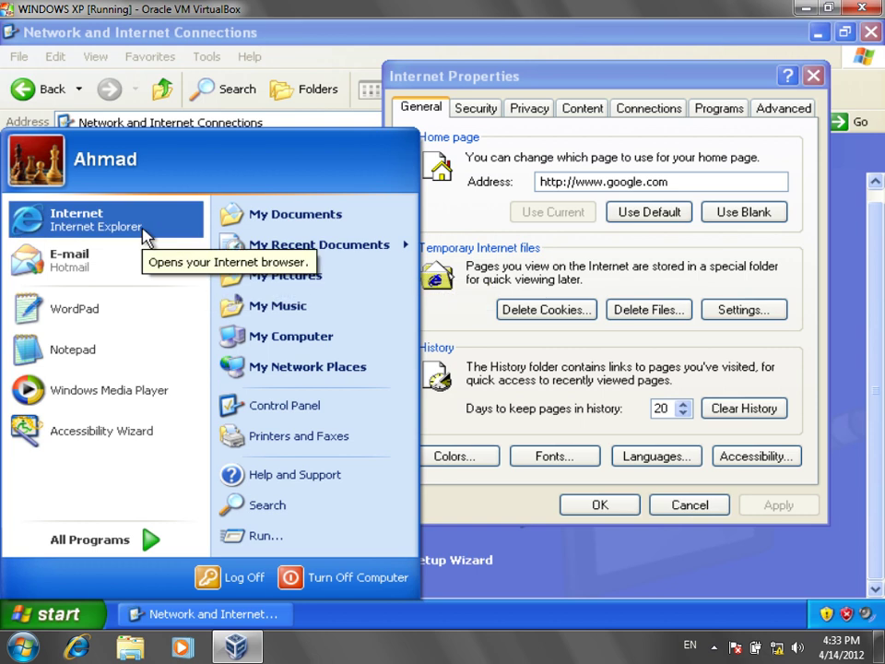
Step: Launch Internet Explorer to test the google.com home page and dismiss the antivirus notification
left_click(111, 219)
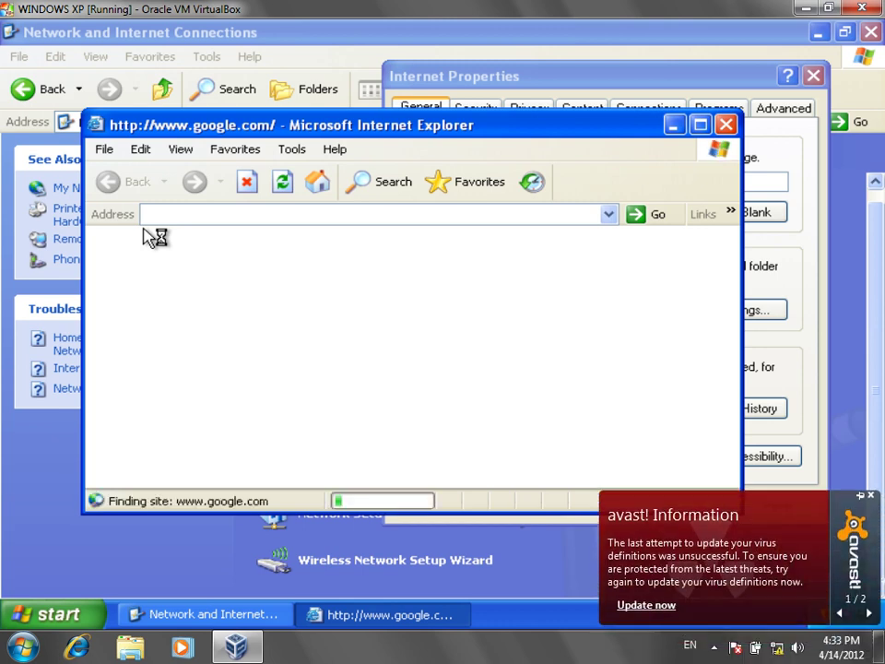
left_click(870, 498)
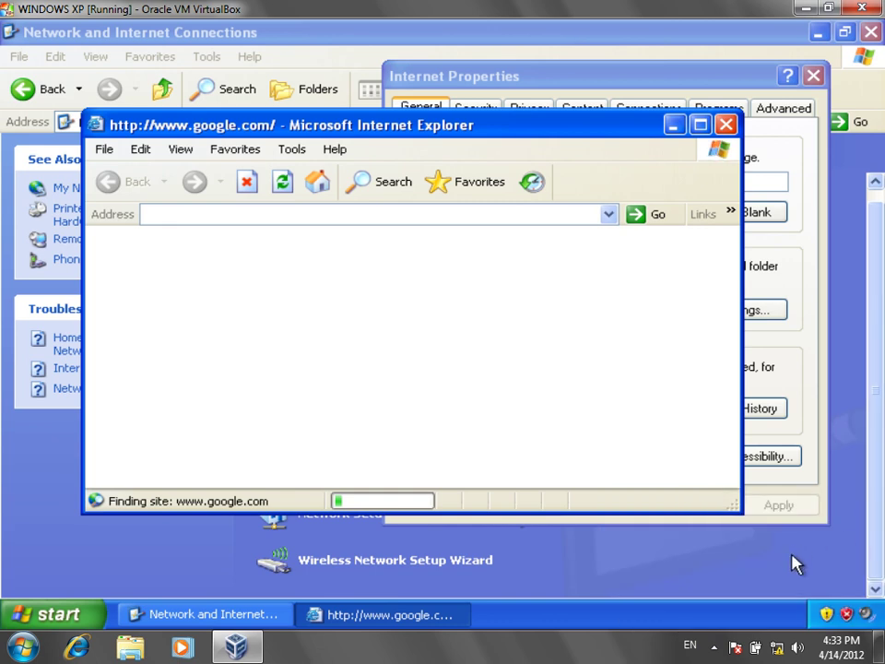
left_click(713, 645)
left_click(713, 645)
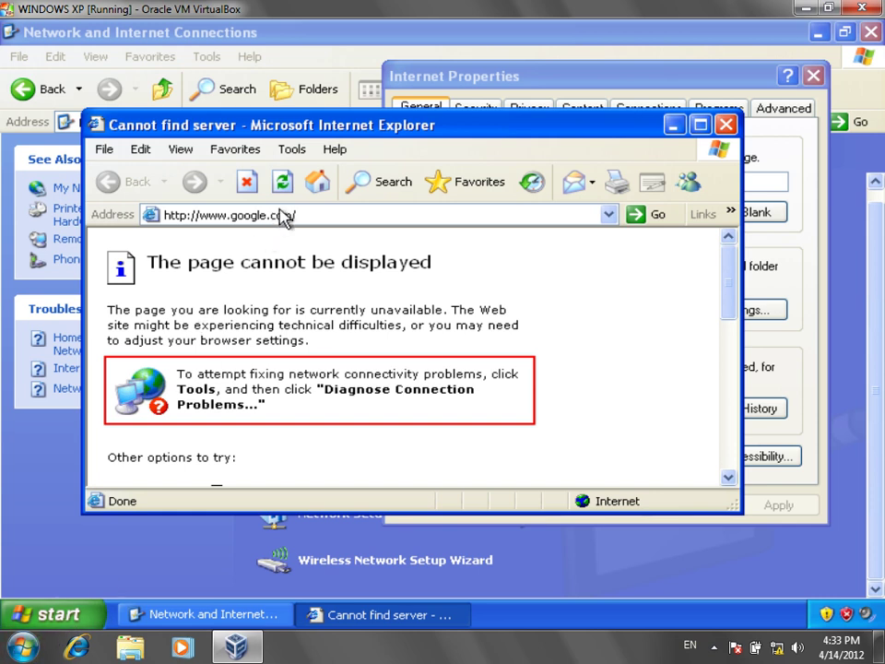
Step: Close the failed google.com page and restore the default MSN home page address
left_click_drag(637, 128, 636, 259)
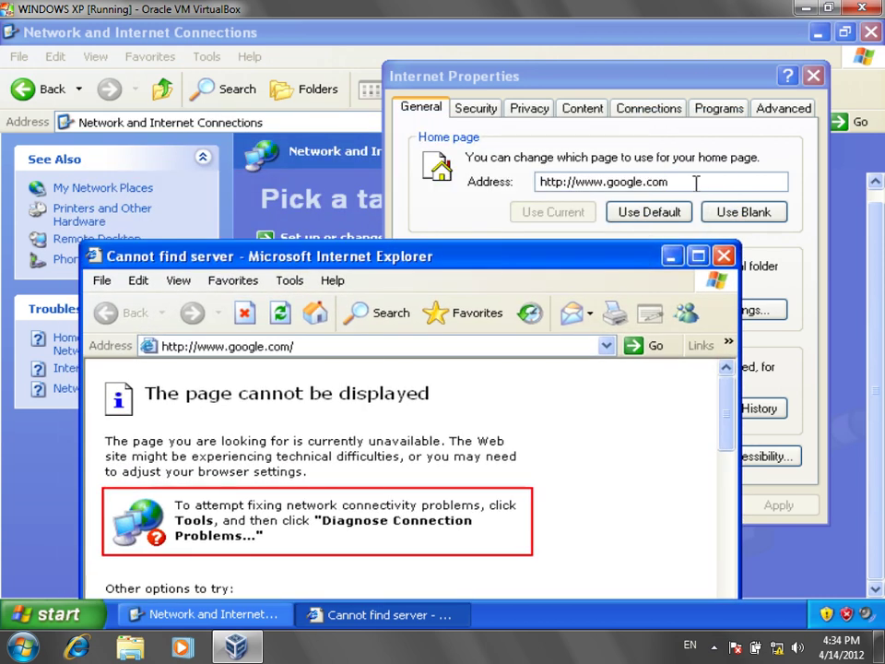
left_click(724, 256)
left_click(656, 219)
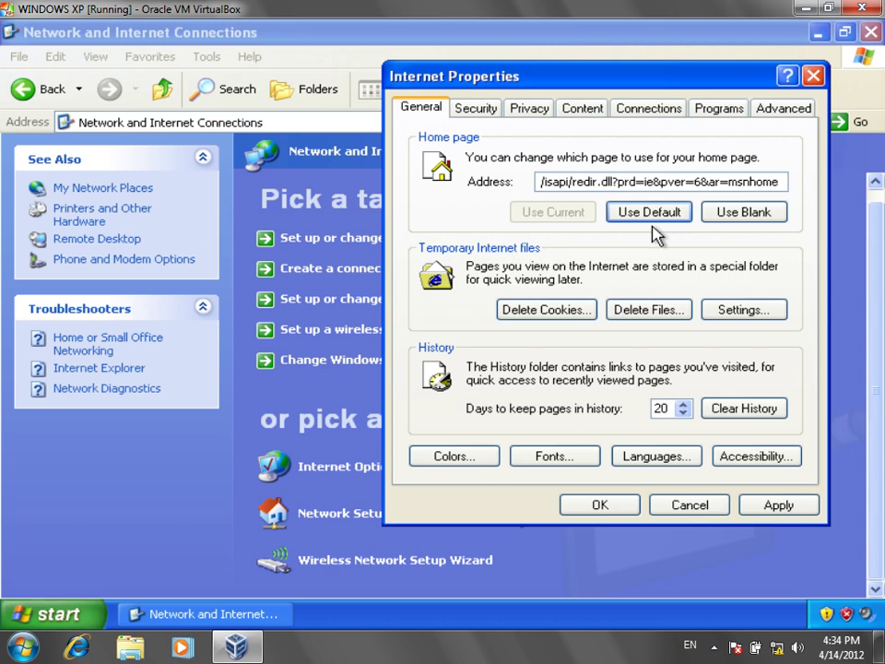
left_click(81, 627)
left_click(158, 232)
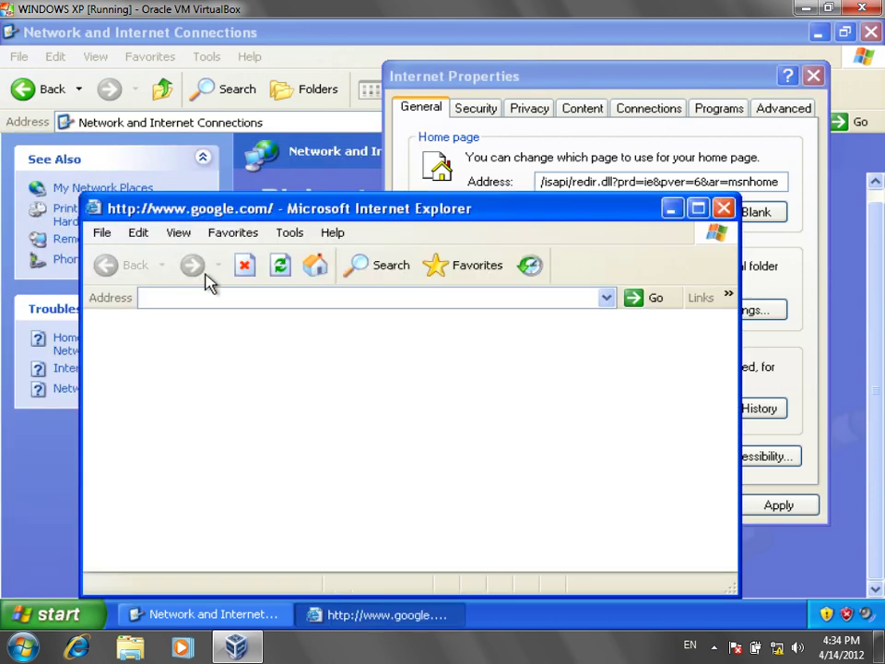
left_click_drag(607, 211, 678, 58)
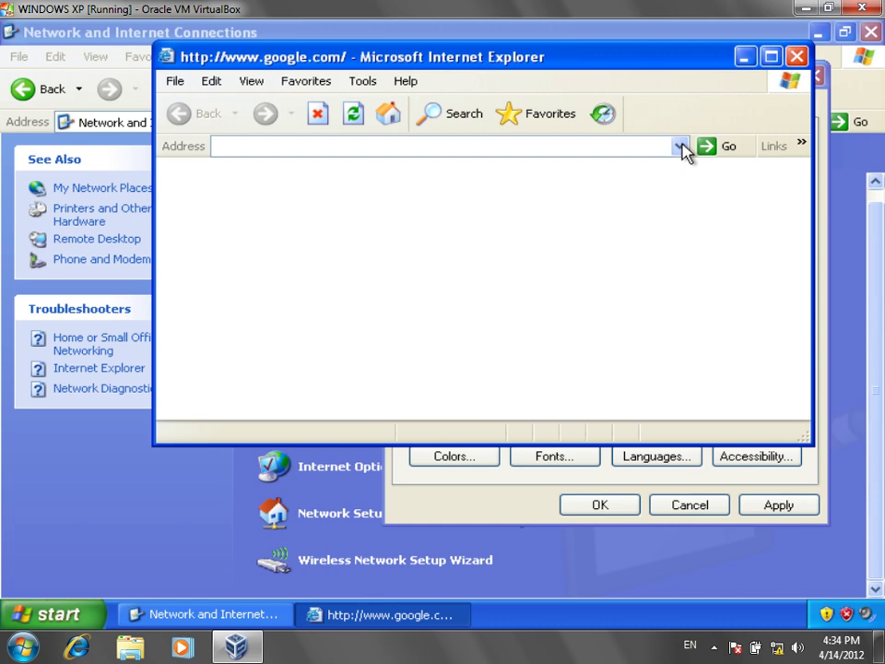
left_click(69, 614)
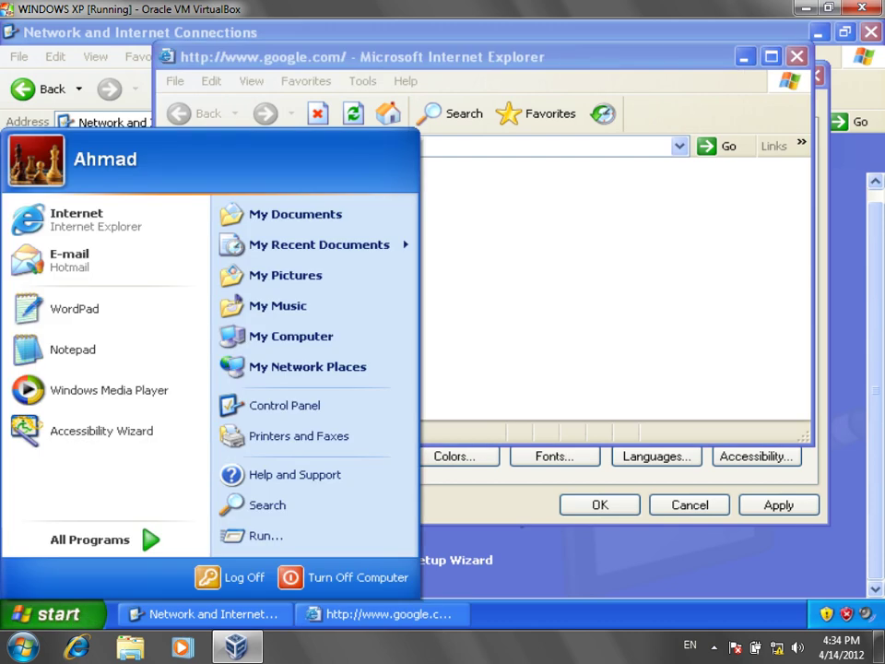
mouse_move(343, 247)
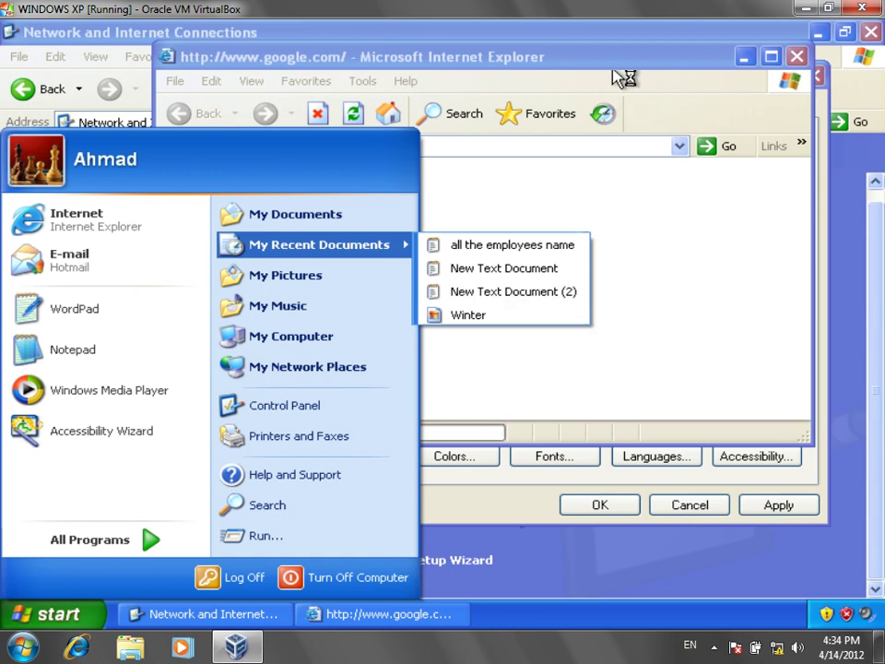
left_click(623, 111)
left_click(441, 144)
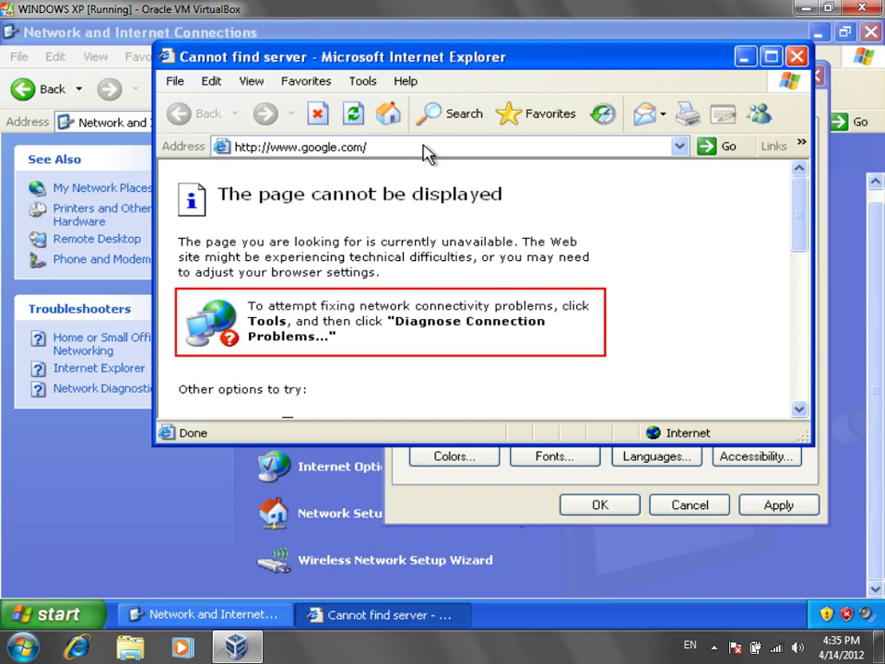
left_click(681, 147)
left_click(681, 148)
left_click(674, 145)
left_click(679, 148)
key("alt+d")
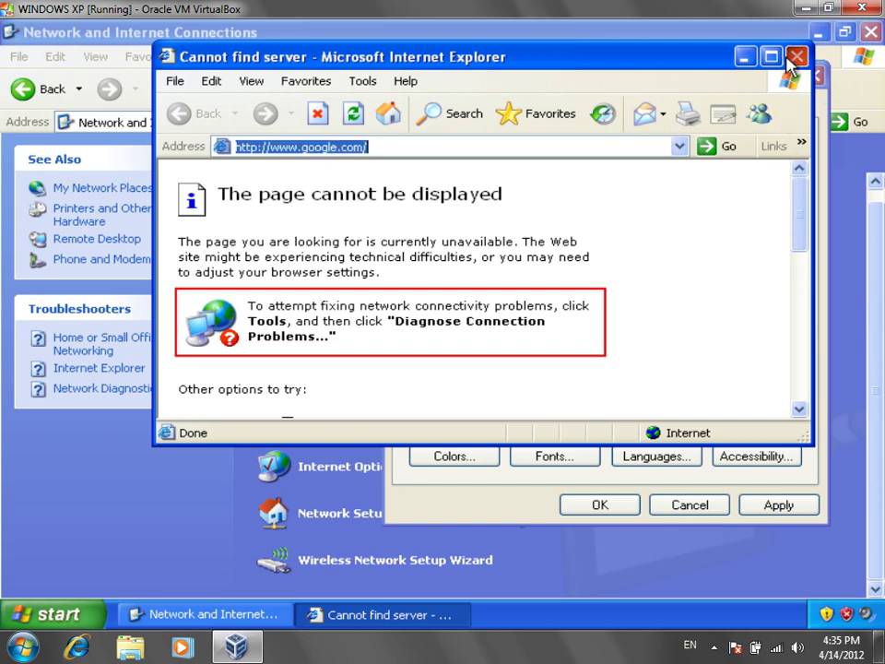
left_click(796, 56)
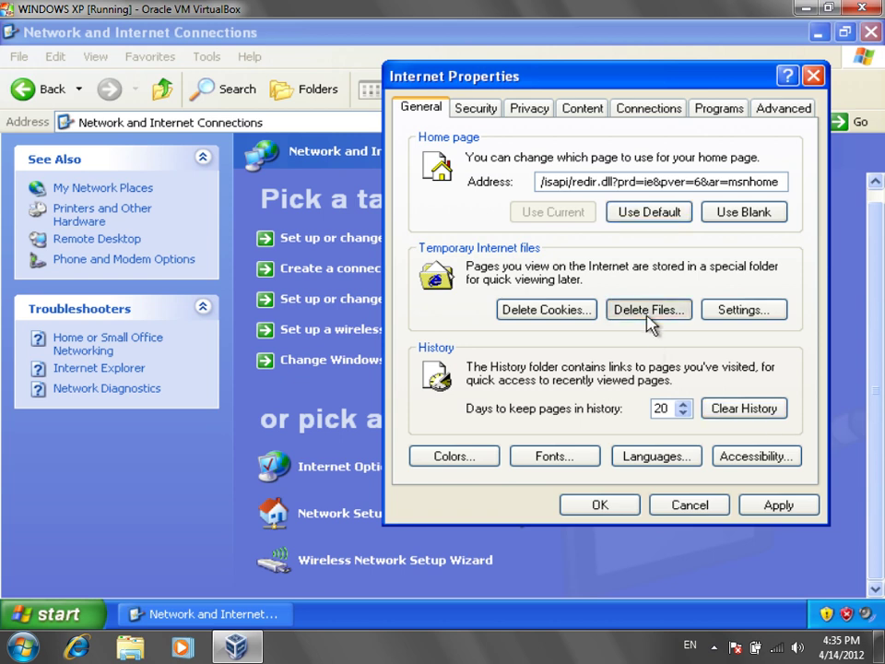
Step: Start Delete Files for temporary internet files, then cancel without deleting anything
left_click(648, 311)
left_click(697, 235)
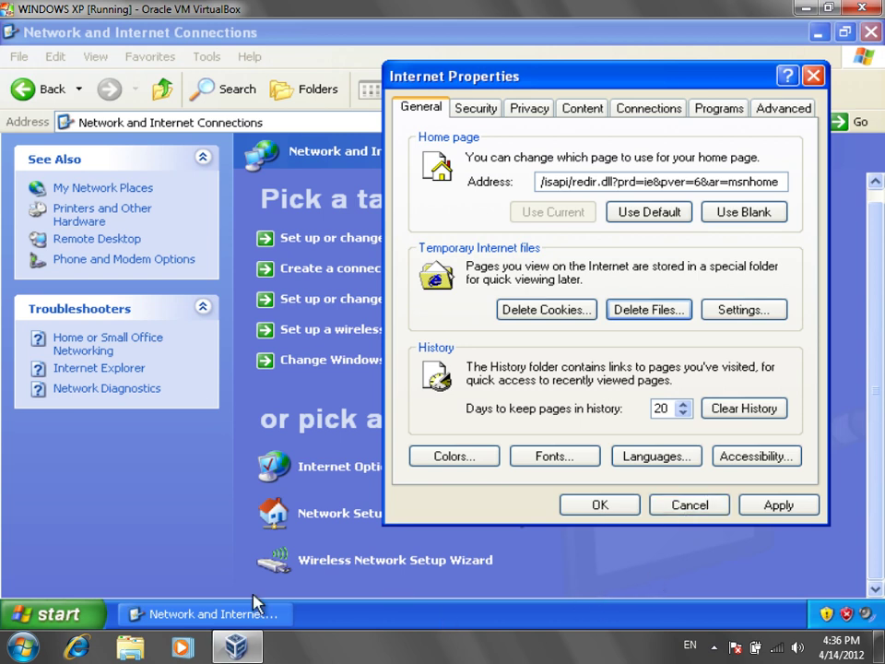
left_click(46, 613)
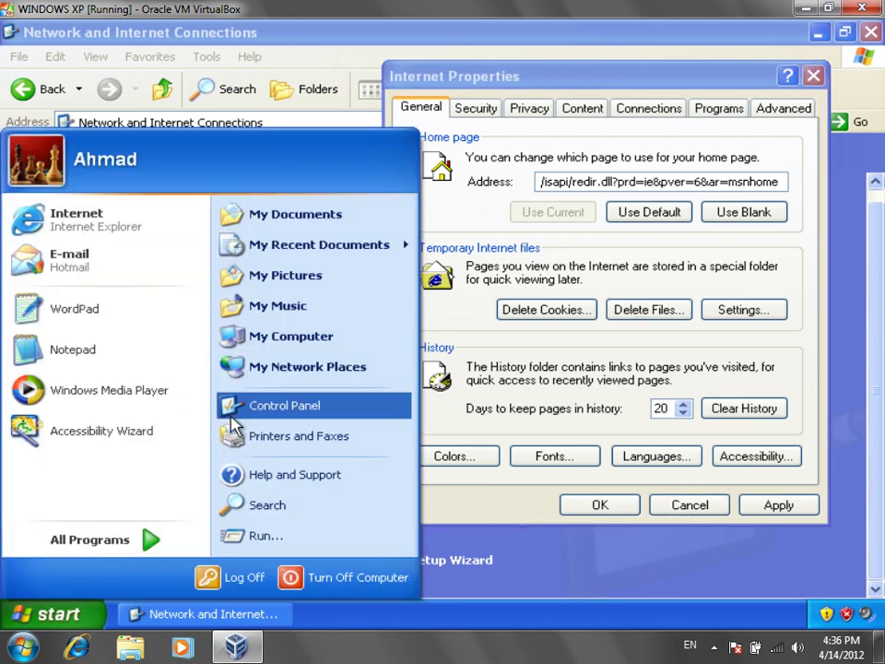
mouse_move(224, 651)
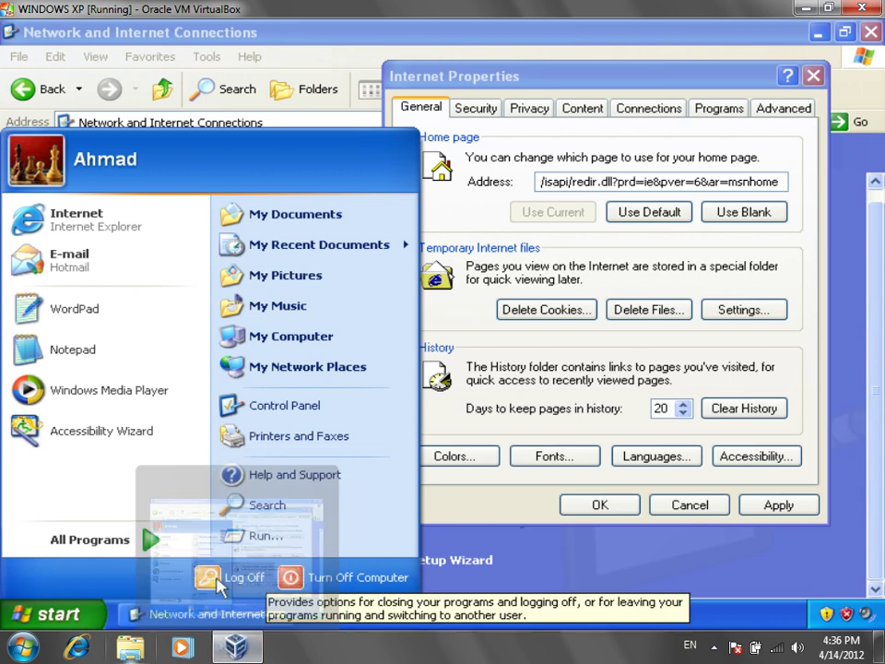
left_click(65, 614)
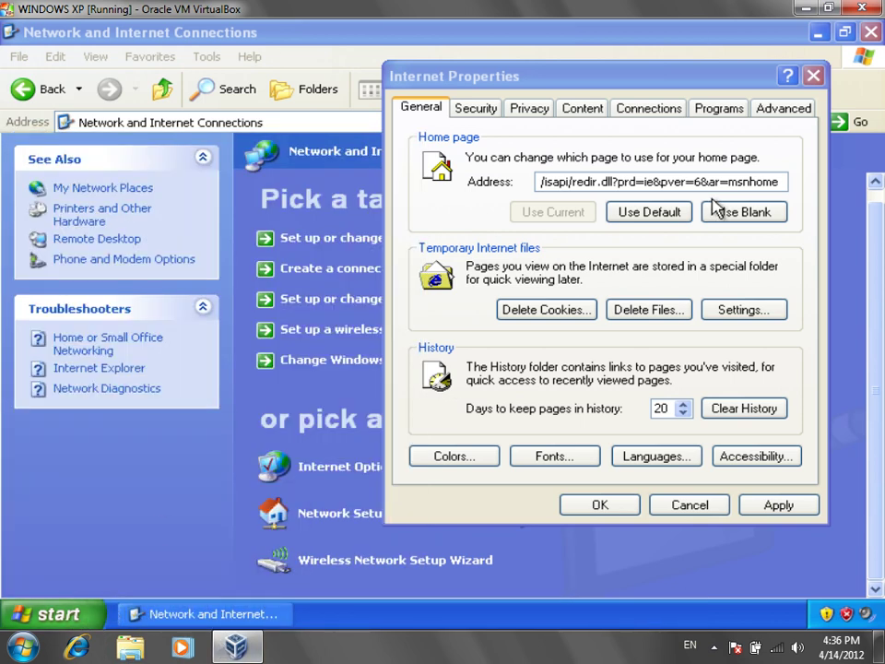
Step: Clear the days-to-keep-history value, formerly 20, leaving the field empty
left_click_drag(664, 406, 616, 416)
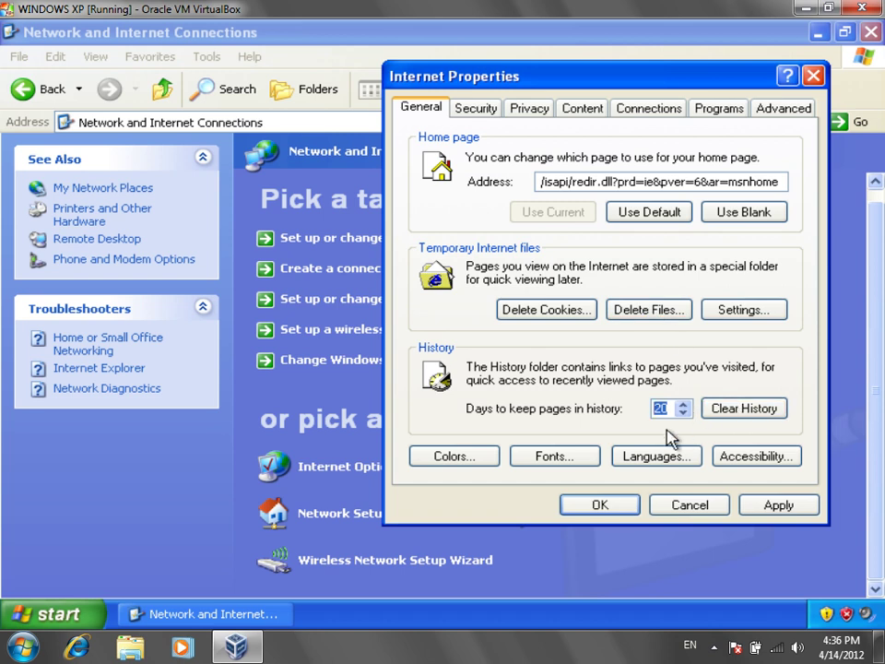
type("12")
key("BackSpace")
key("BackSpace")
type("4")
key("BackSpace")
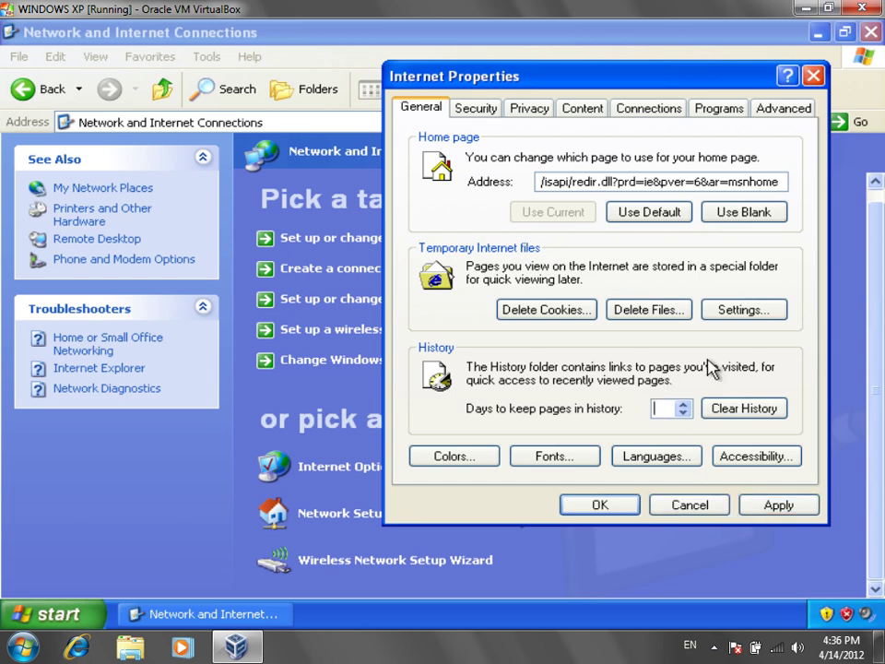
Step: Open the Fonts dialog, then briefly launch and close Internet Explorer
left_click(571, 464)
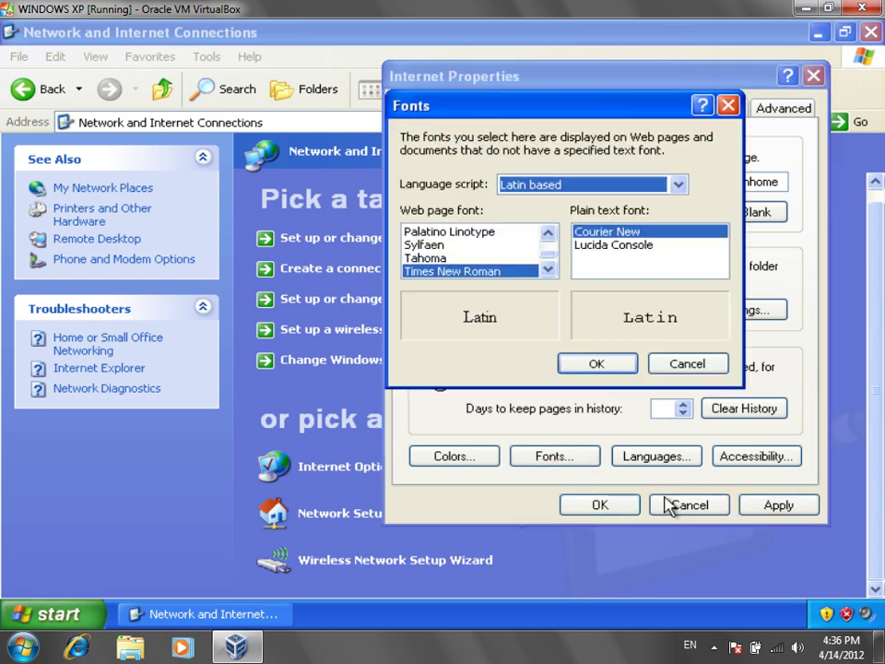
left_click_drag(612, 114, 675, 136)
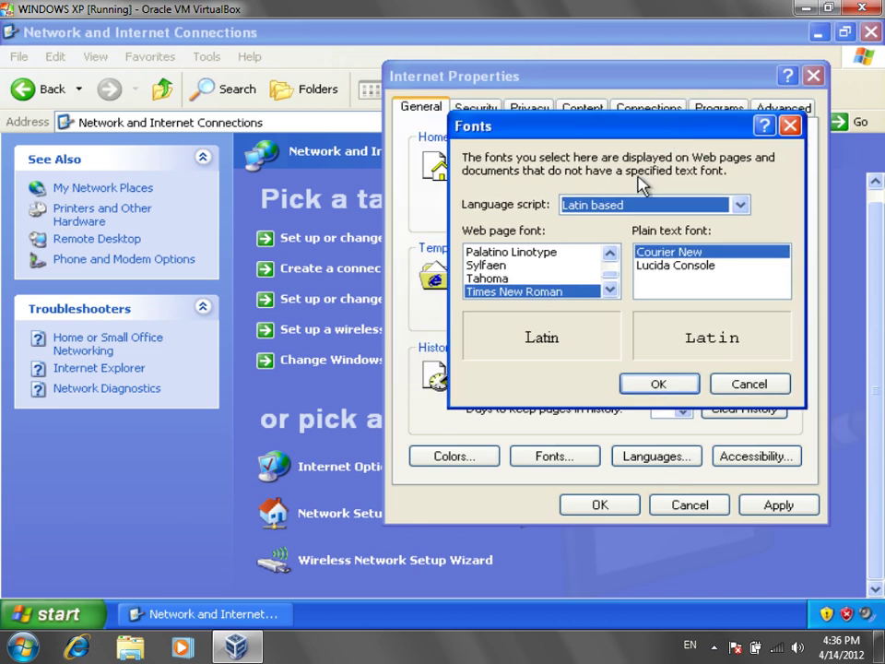
left_click(57, 614)
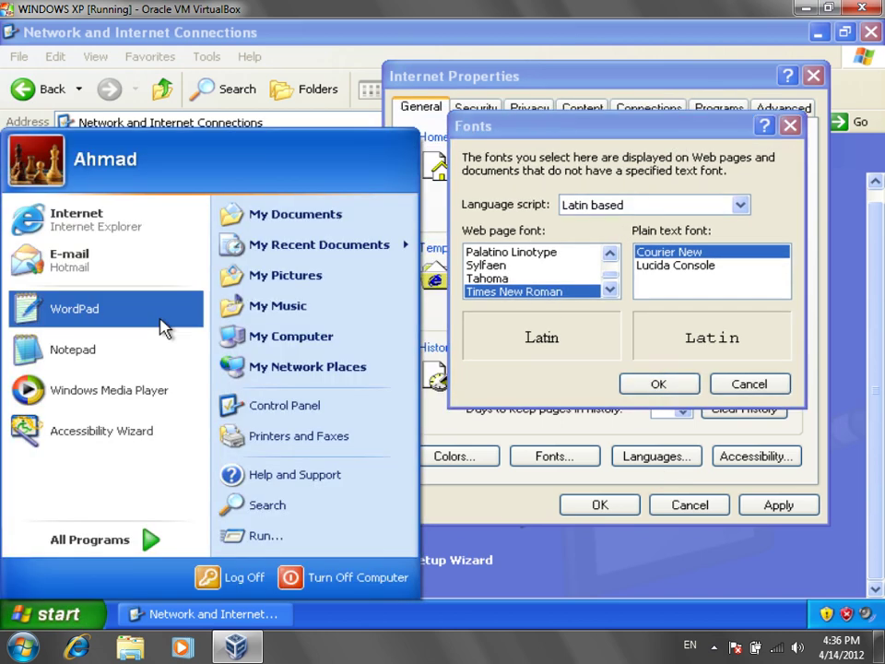
left_click(174, 231)
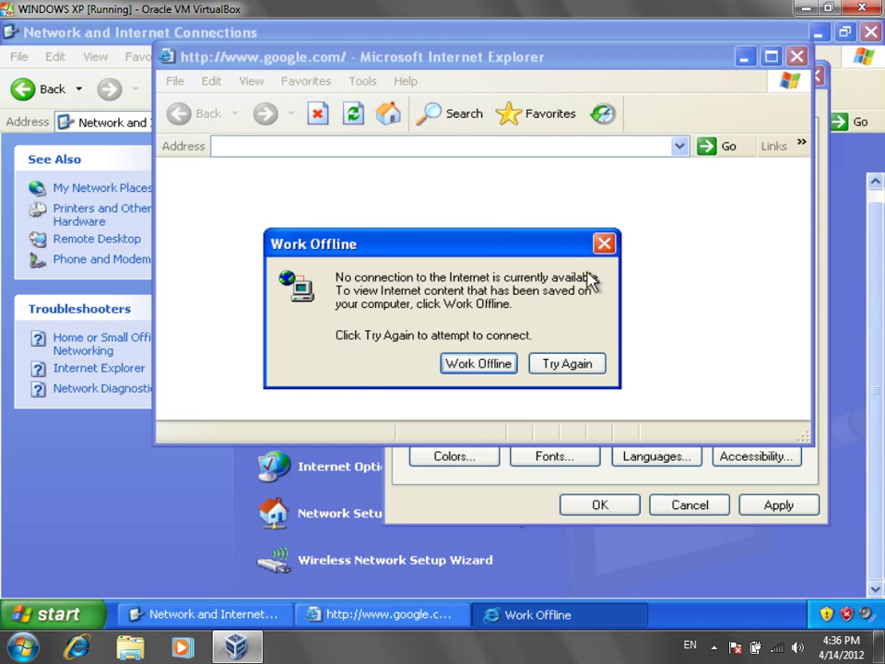
left_click(604, 243)
left_click(793, 60)
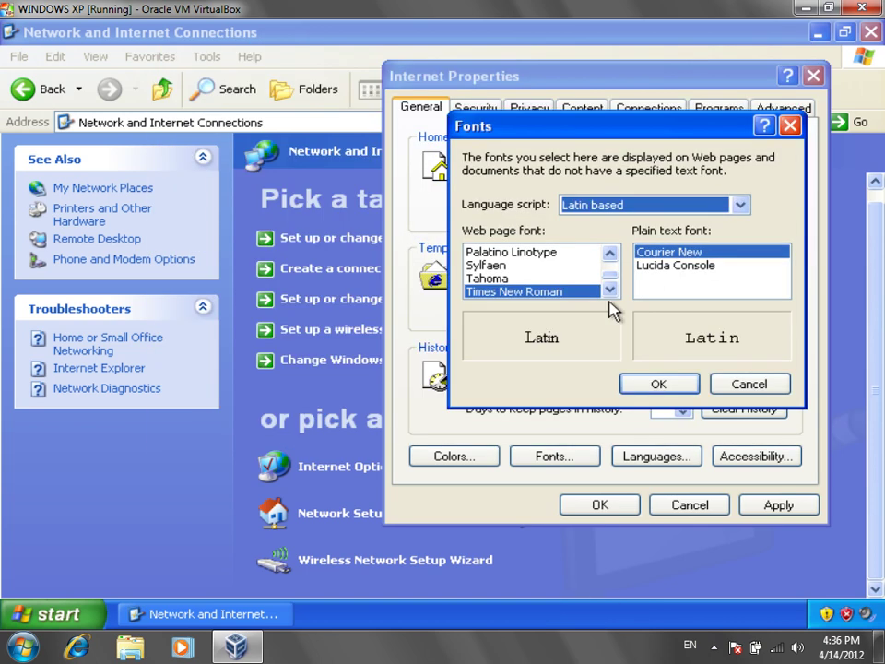
Step: Select Lucida Sans as the web page font and close the Fonts dialog
left_click(610, 288)
left_click(609, 253)
left_click(609, 253)
left_click(609, 253)
left_click(609, 253)
left_click(609, 252)
left_click(609, 253)
left_click(546, 278)
left_click(535, 265)
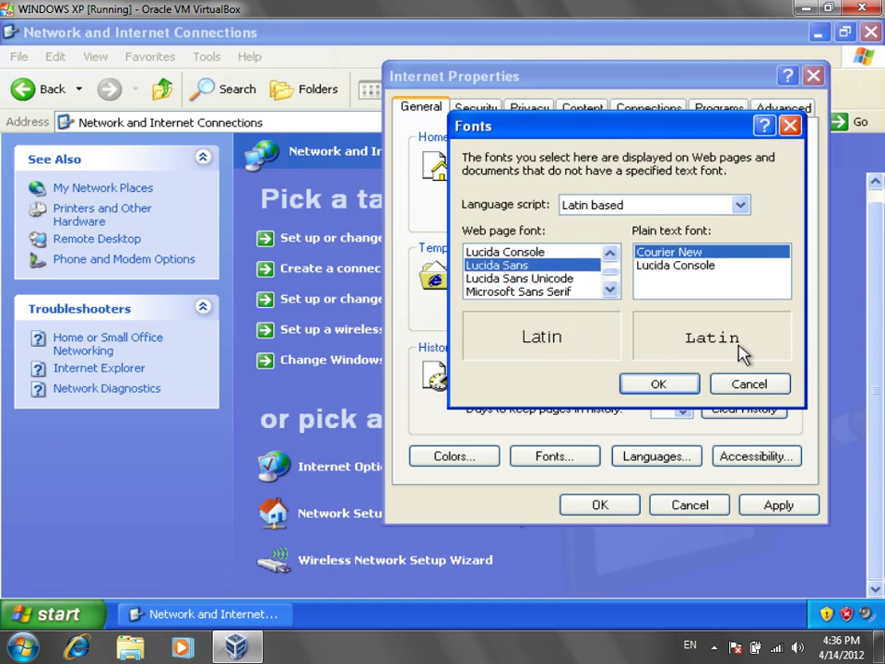
left_click(658, 383)
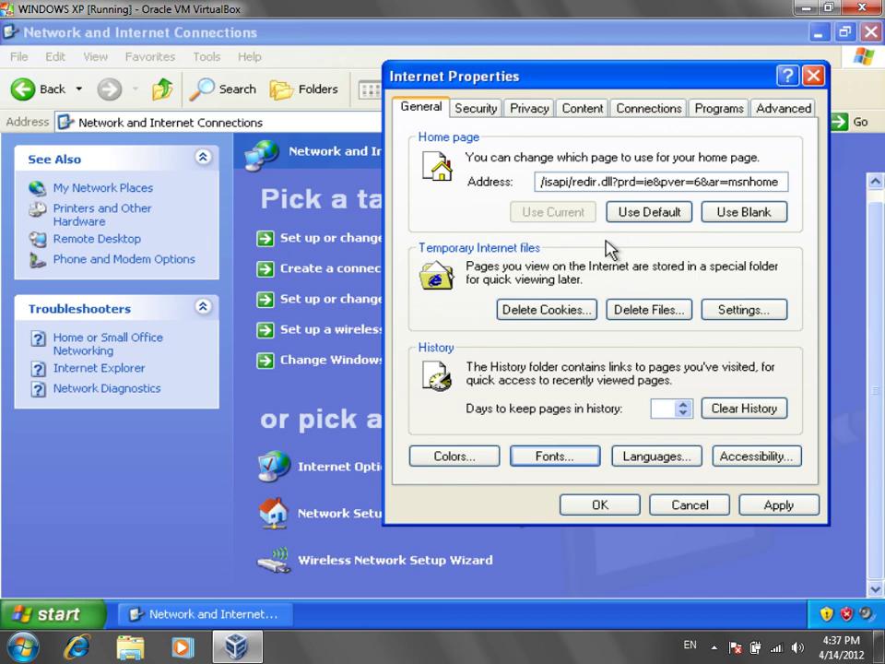
Step: Select the Restricted sites zone on the Security tab and view its empty site list without adding anything
left_click(476, 108)
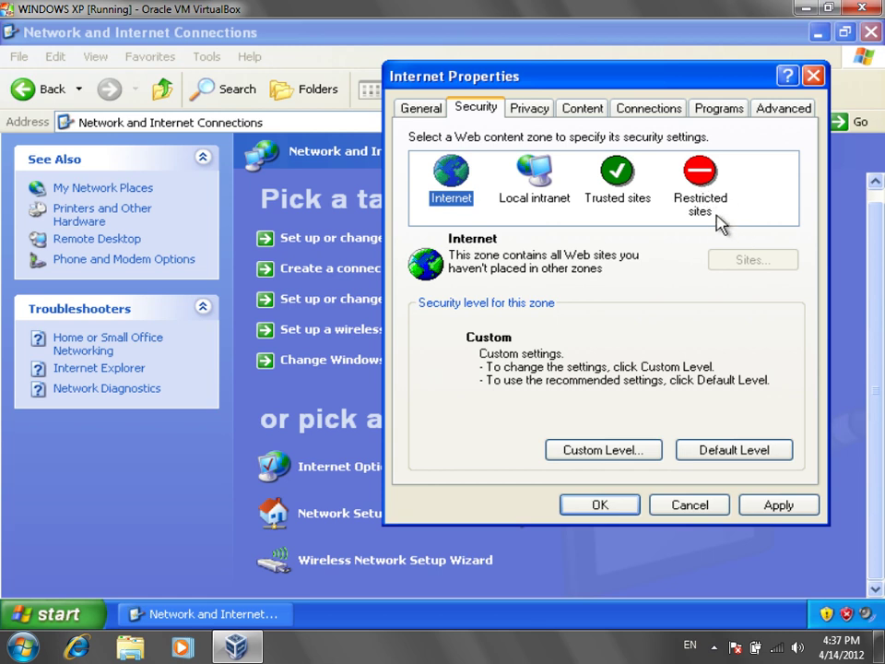
left_click(717, 212)
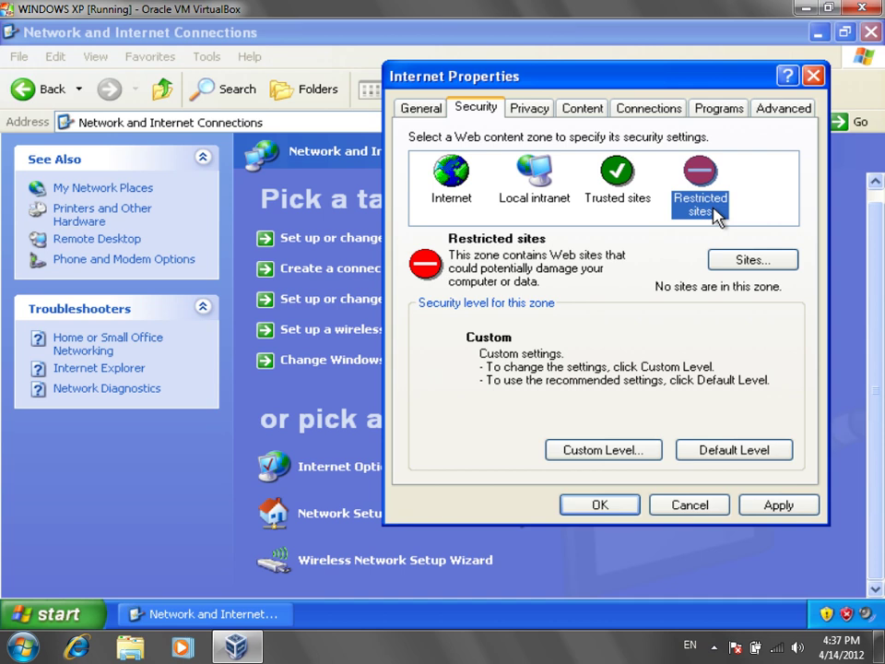
left_click(779, 267)
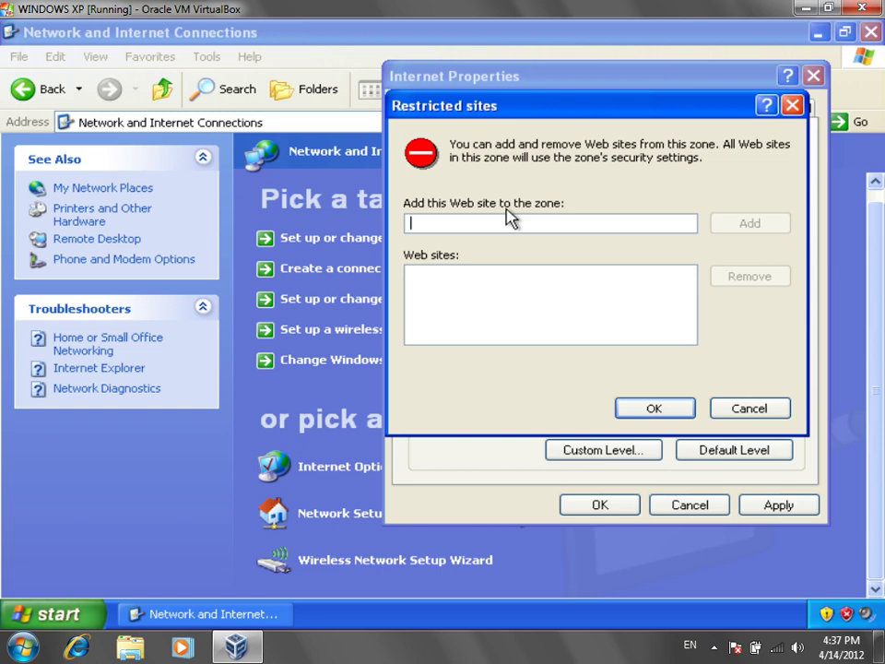
type("h")
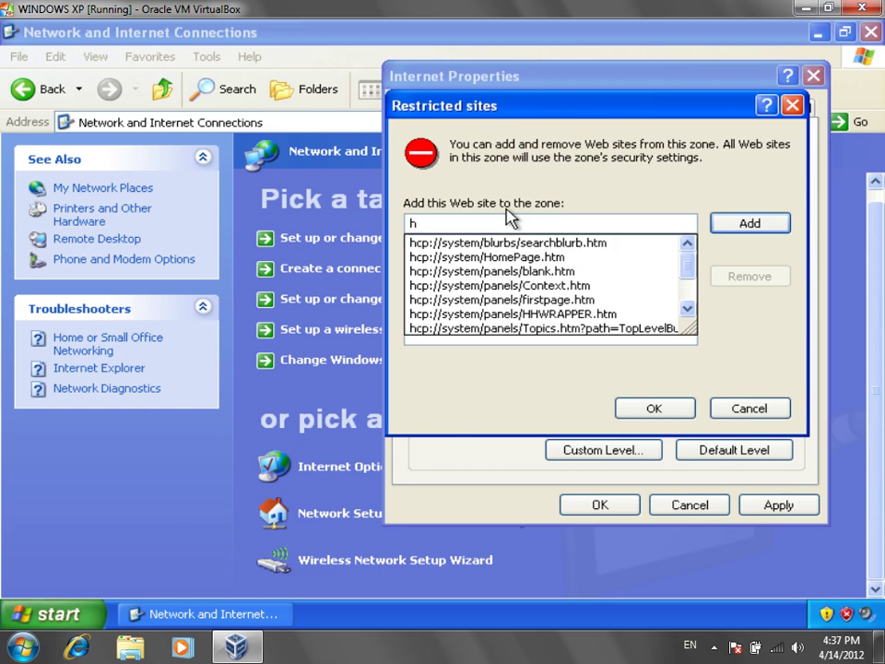
type("t")
key("BackSpace")
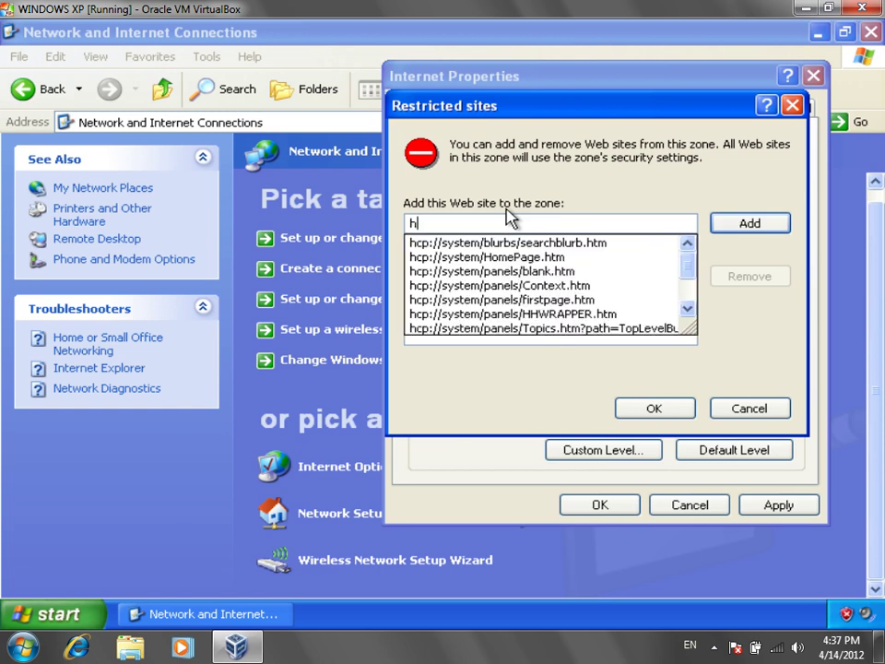
key("Down")
key("Down")
key("Down")
key("Down")
key("Down")
key("Down")
key("Down")
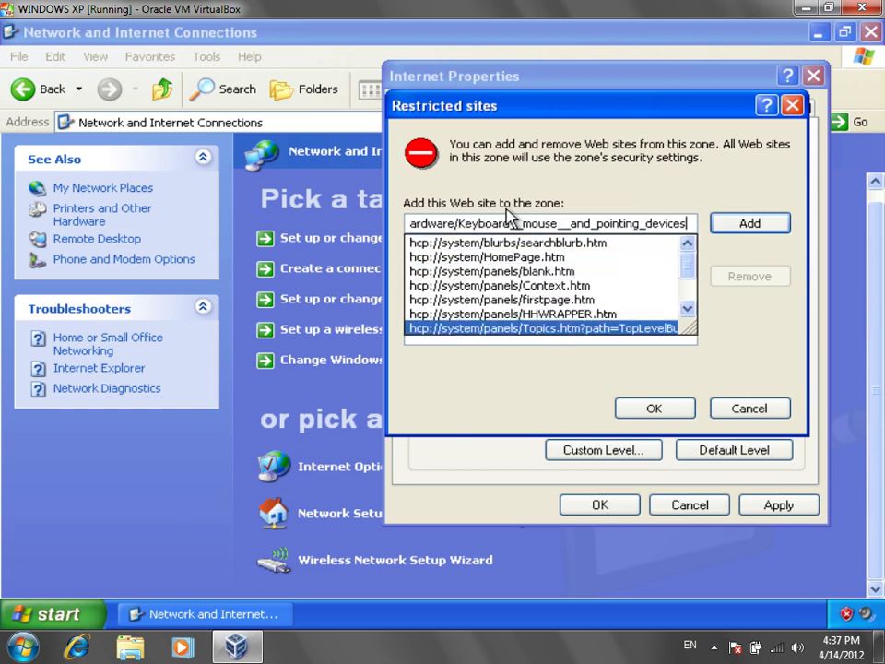
key("Up")
key("Up")
key("Up")
key("Up")
key("Up")
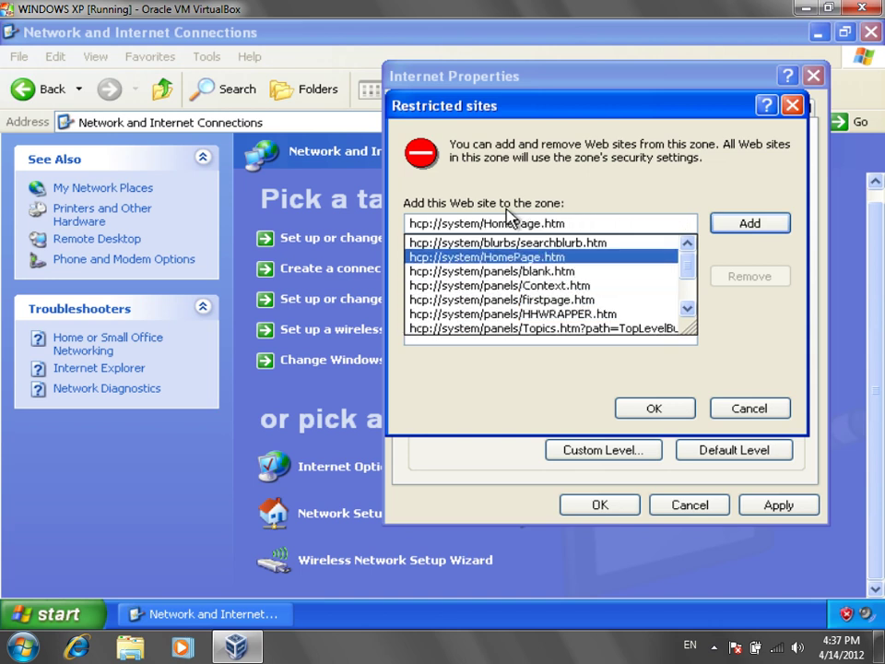
key("BackSpace")
key("BackSpace")
key("BackSpace")
key("BackSpace")
key("BackSpace")
key("BackSpace")
key("BackSpace")
key("BackSpace")
key("BackSpace")
key("BackSpace")
key("BackSpace")
key("BackSpace")
key("BackSpace")
key("BackSpace")
key("BackSpace")
key("BackSpace")
key("BackSpace")
key("BackSpace")
key("BackSpace")
key("BackSpace")
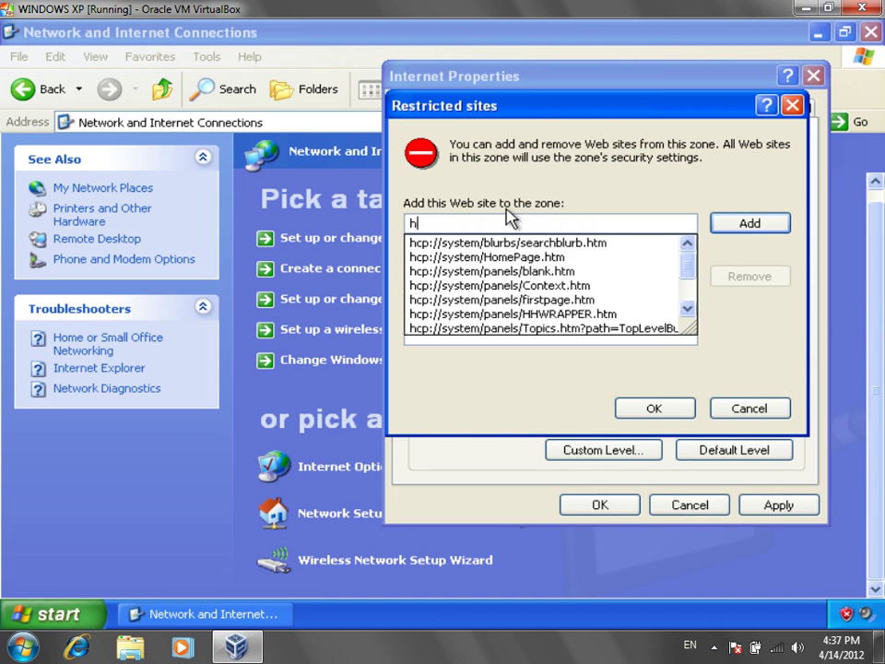
key("BackSpace")
key("Escape")
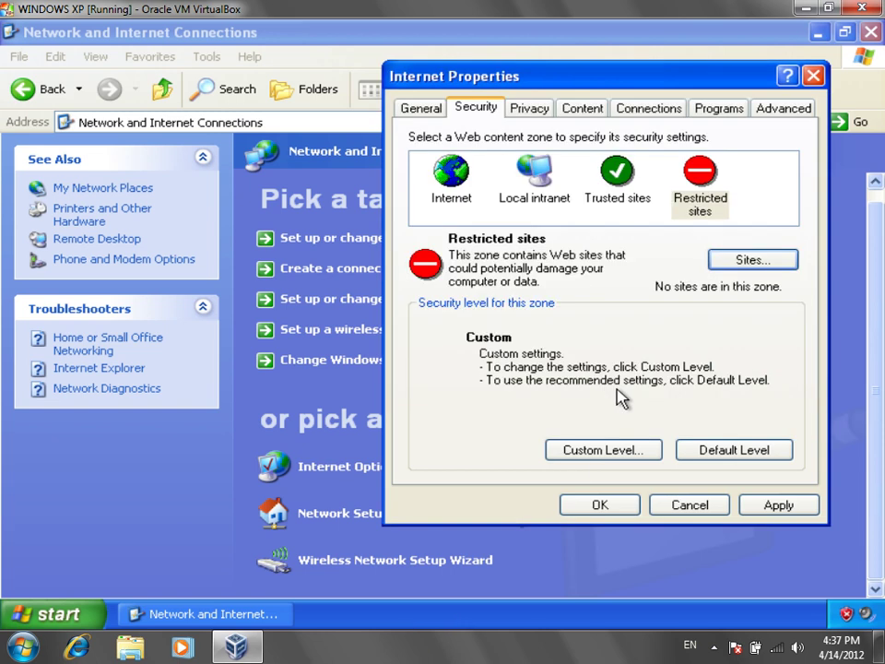
left_click(422, 108)
left_click(652, 211)
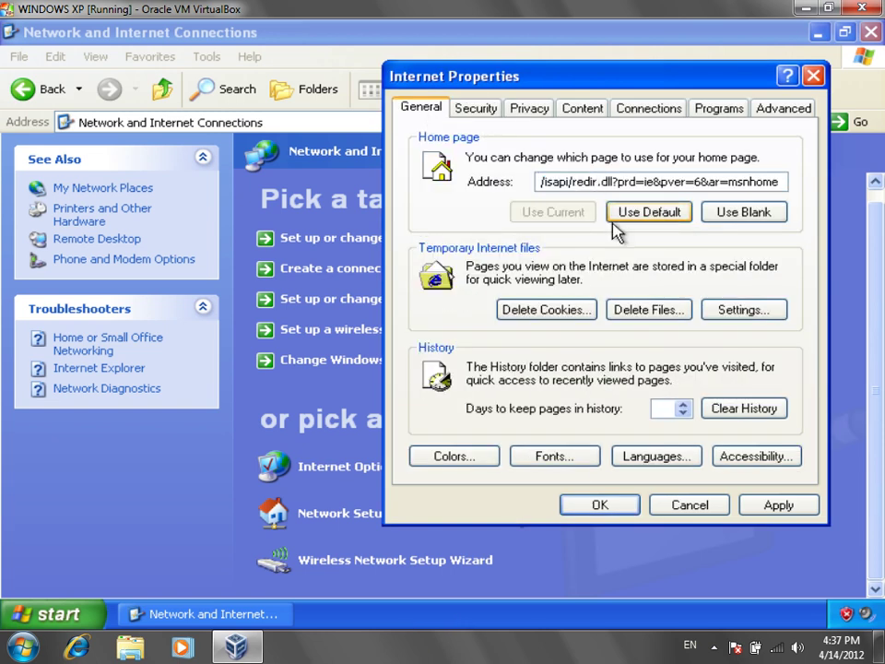
key("Left")
key("Left")
key("Left")
key("Left")
key("Left")
key("Left")
key("Left")
key("Left")
key("Left")
key("Left")
key("Left")
key("Left")
key("Left")
key("Left")
key("Left")
key("Left")
key("Left")
key("Left")
key("Left")
key("Left")
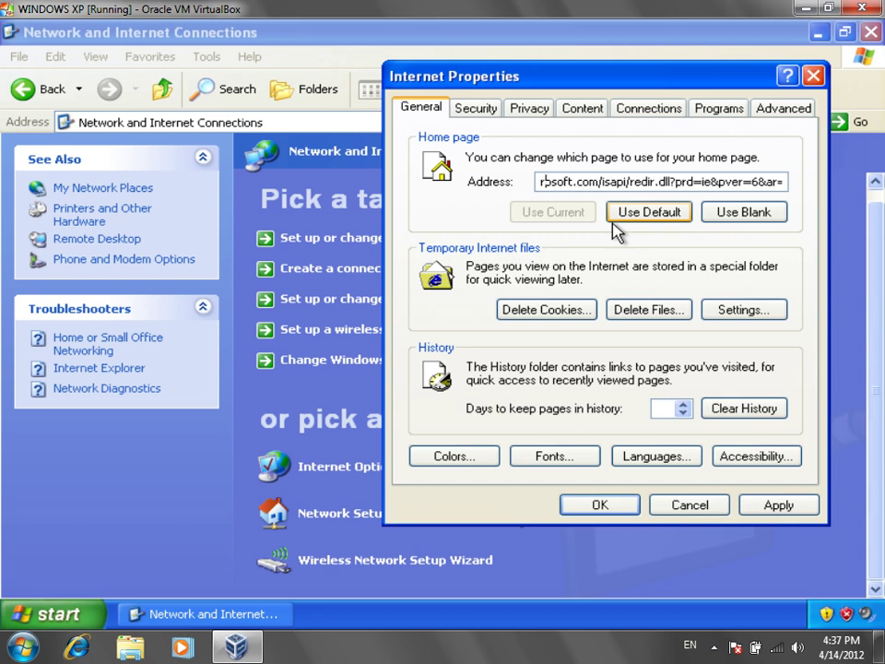
key("Left")
key("Left")
key("Left")
key("Left")
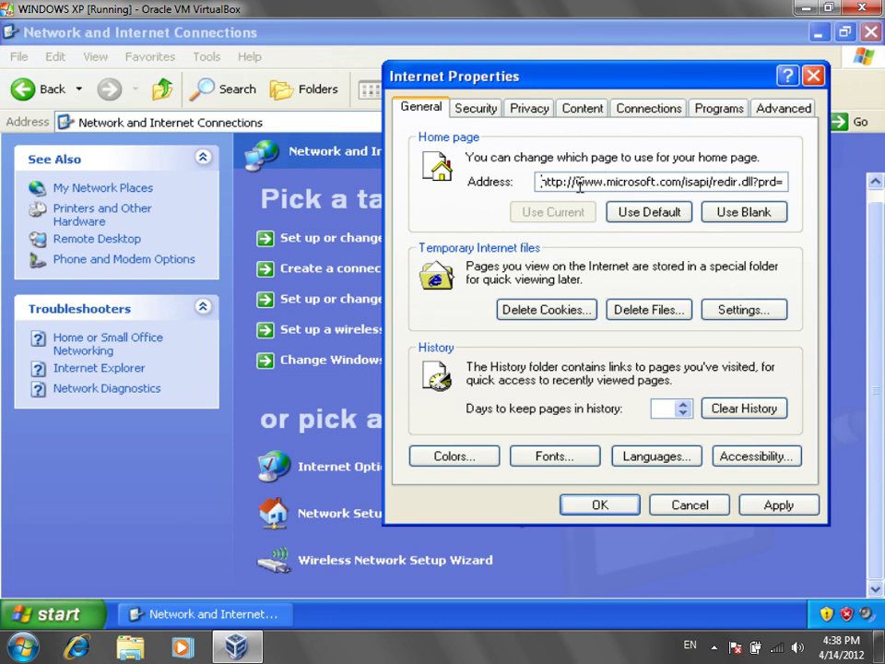
left_click_drag(577, 182, 606, 181)
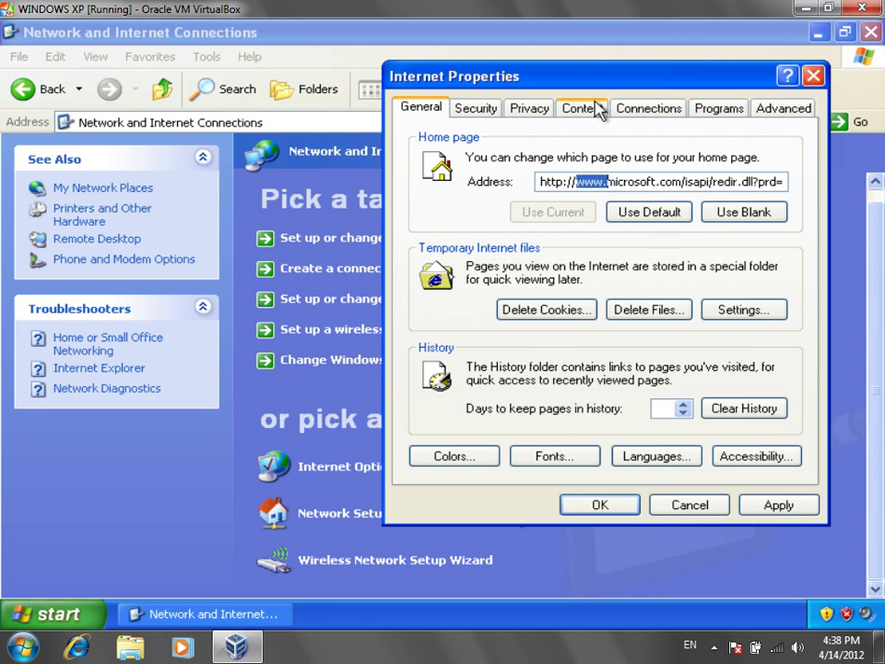
left_click(490, 111)
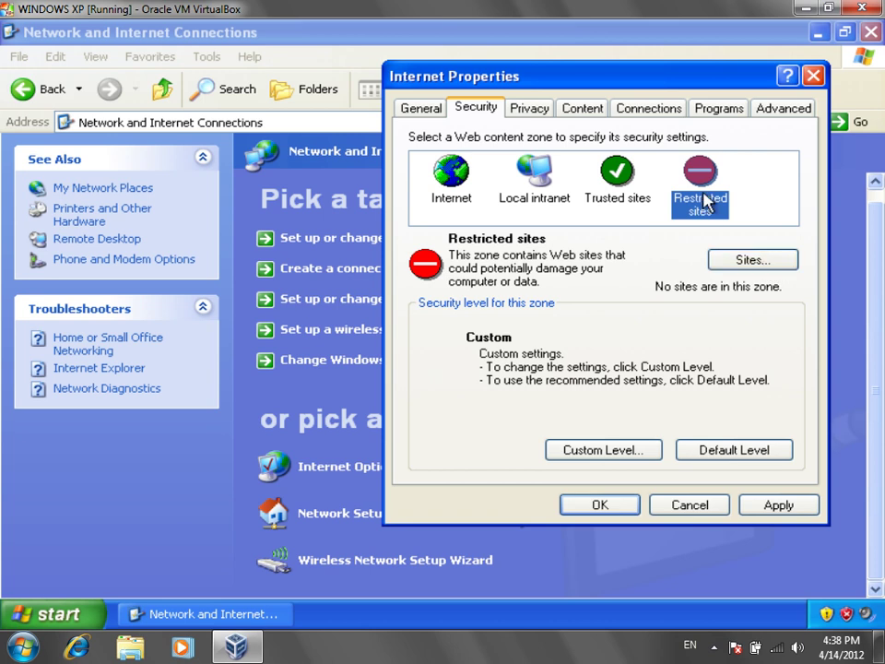
left_click(751, 262)
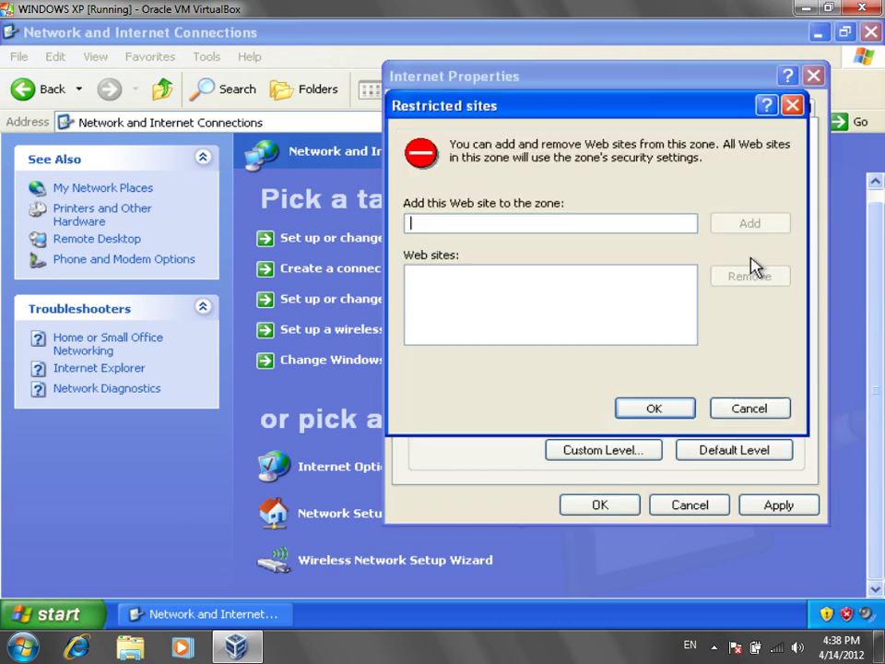
type("http")
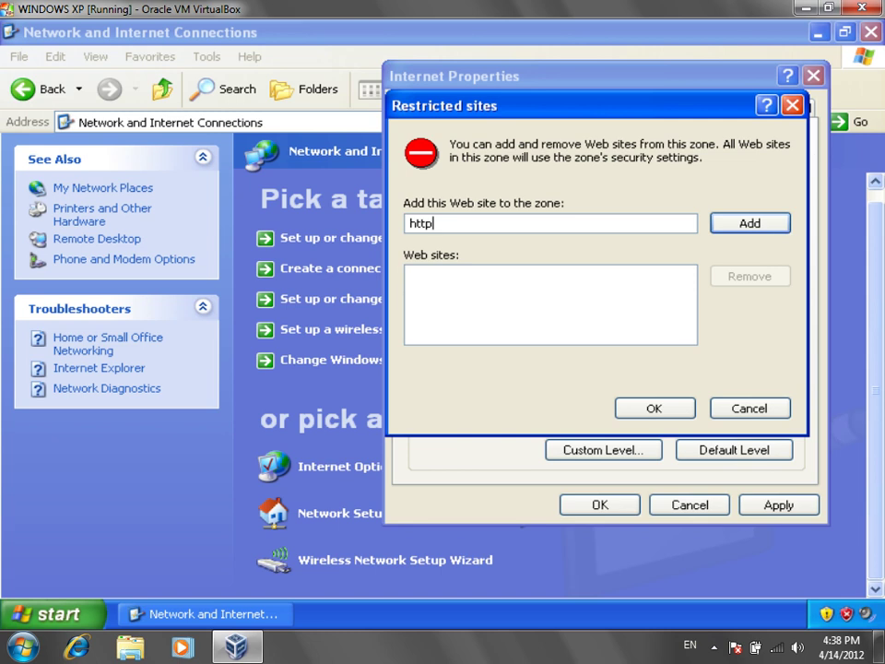
type("://www.google.com")
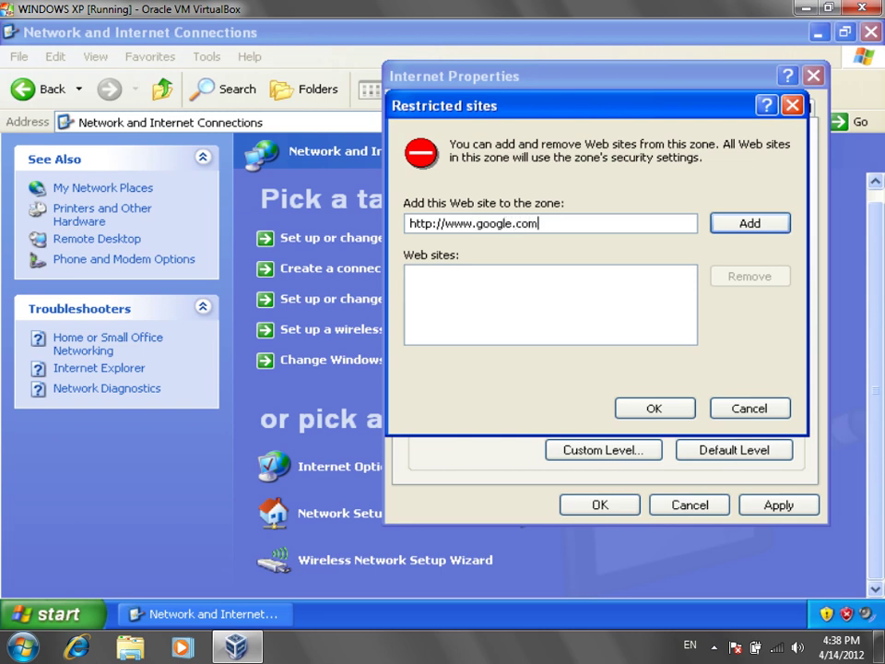
left_click(779, 225)
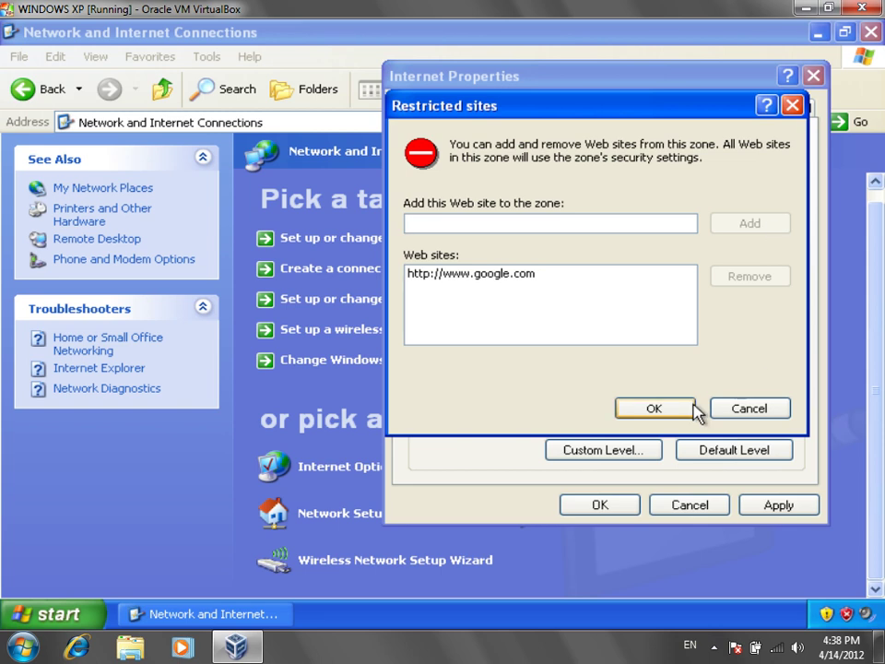
left_click(689, 410)
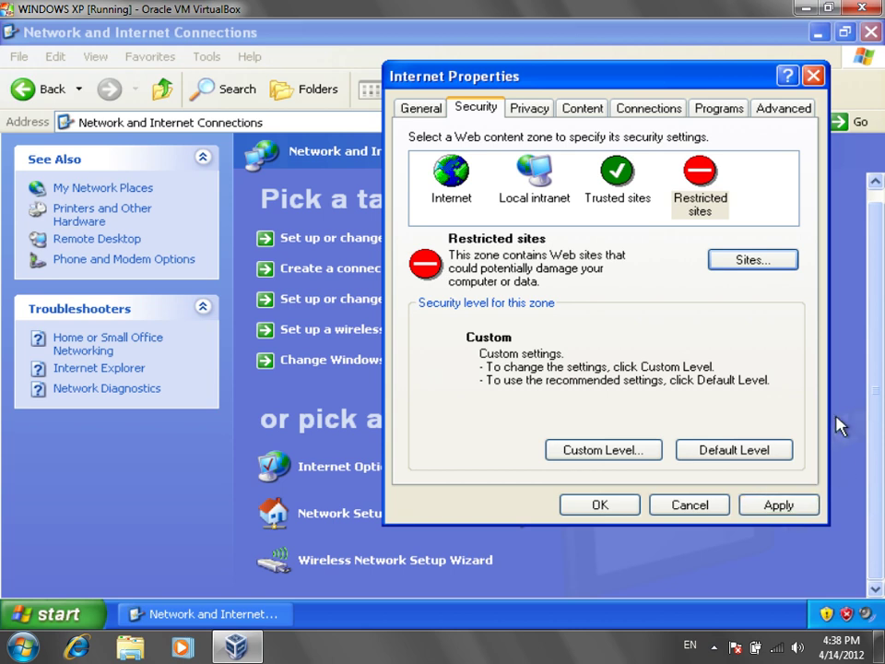
left_click(751, 259)
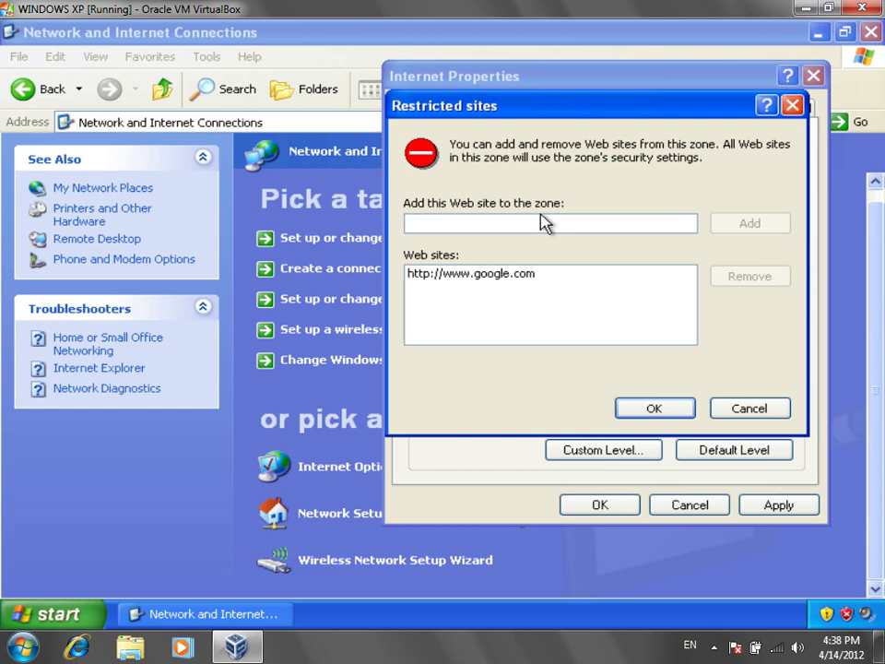
left_click(550, 280)
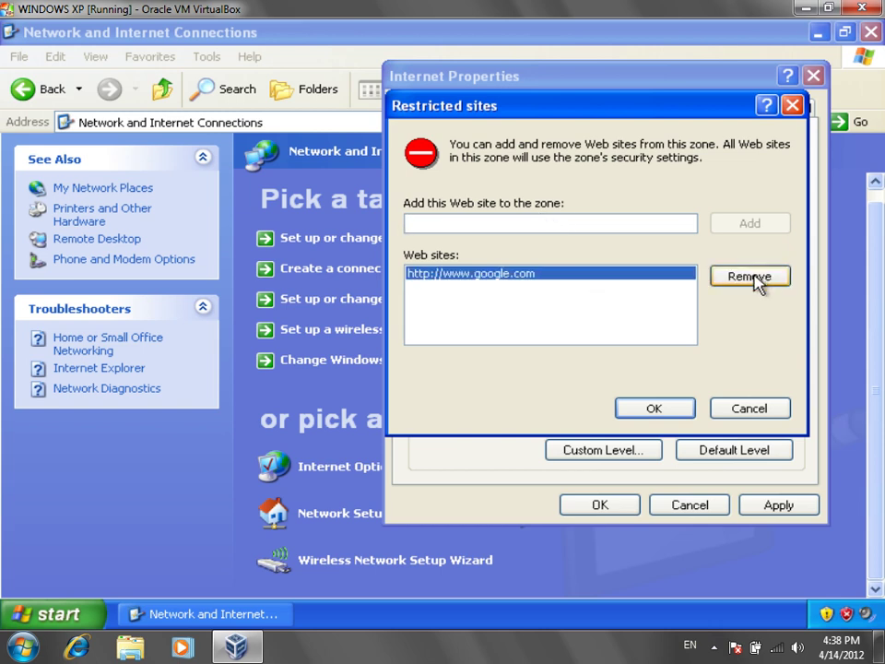
left_click(729, 277)
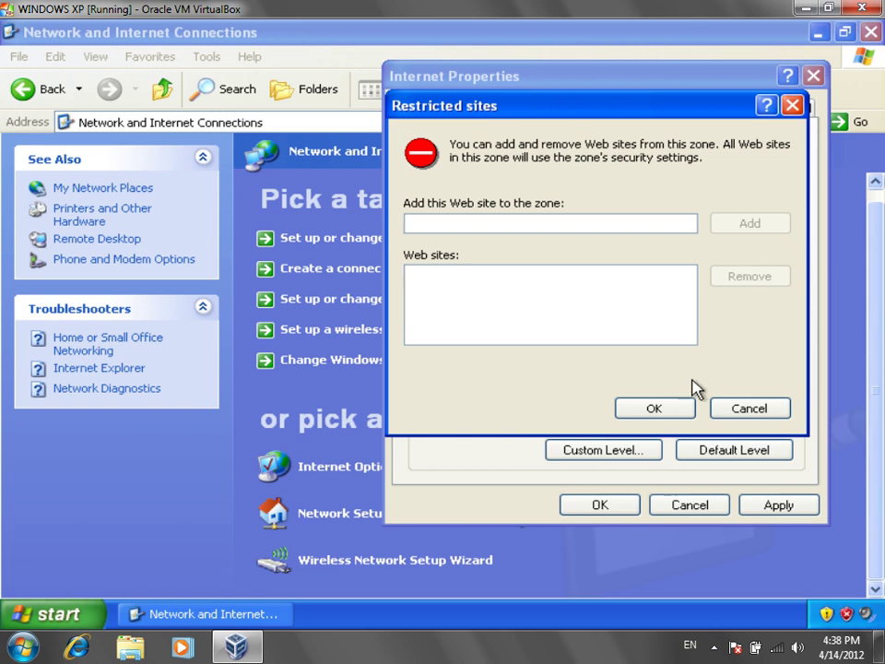
left_click(684, 408)
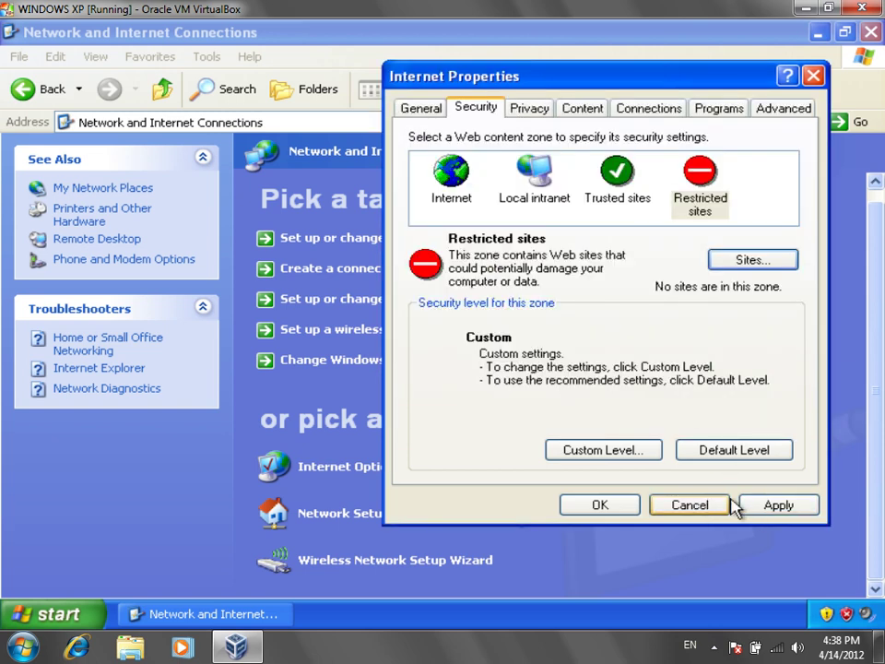
left_click(764, 504)
left_click(628, 504)
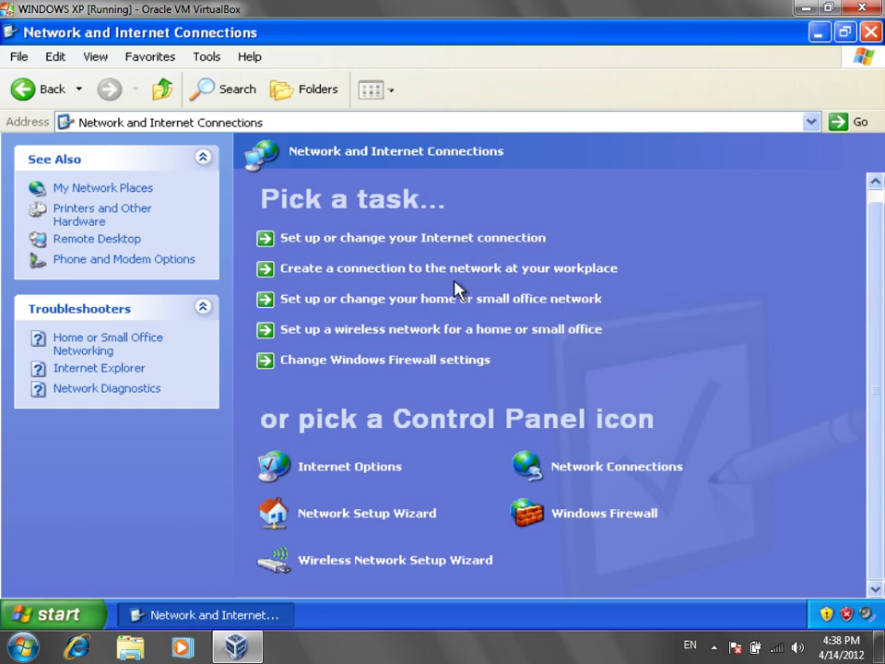
Step: Open Network Connections and start a New Connection Wizard for connecting to the network at my workplace
left_click(596, 477)
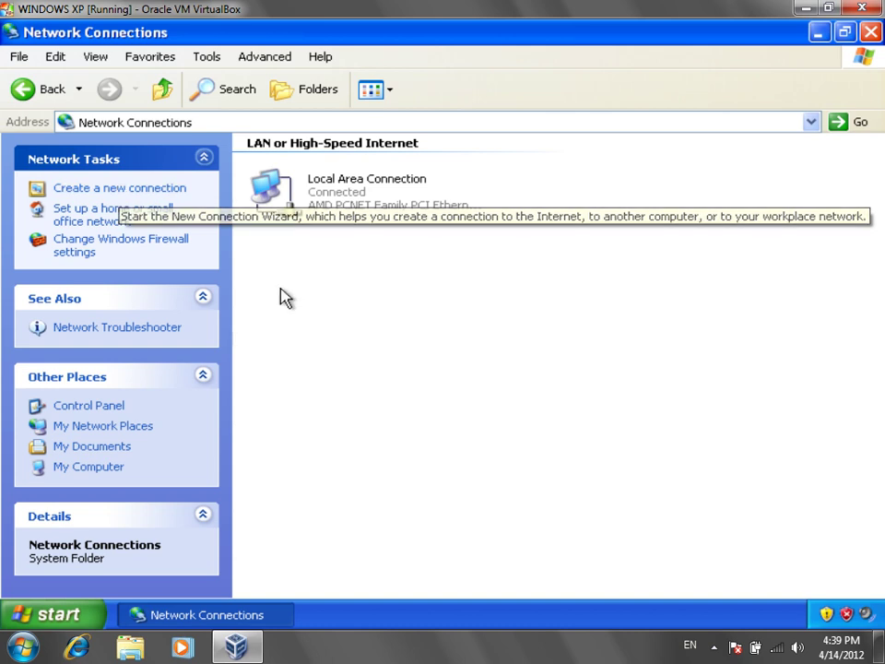
left_click(120, 189)
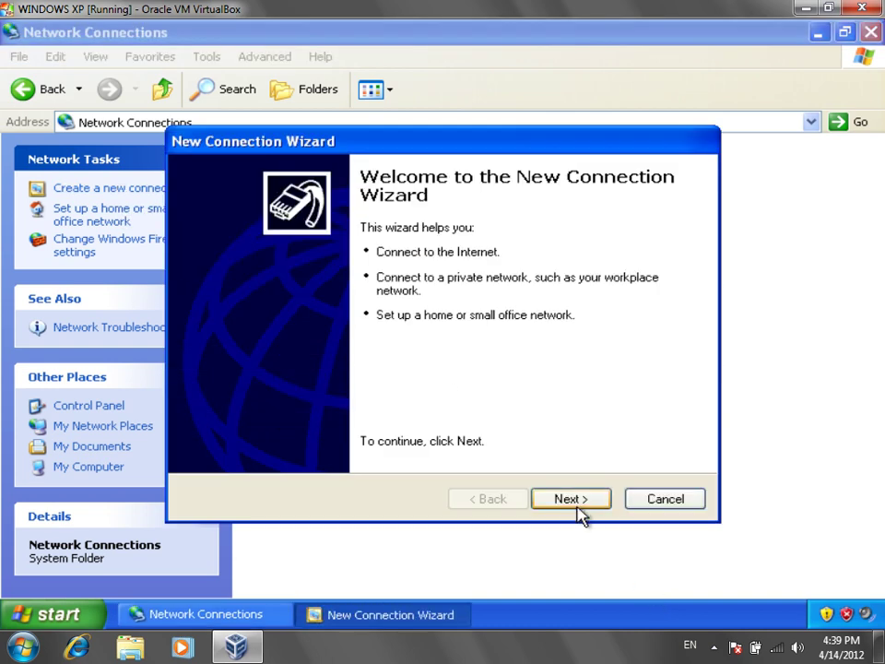
left_click(575, 504)
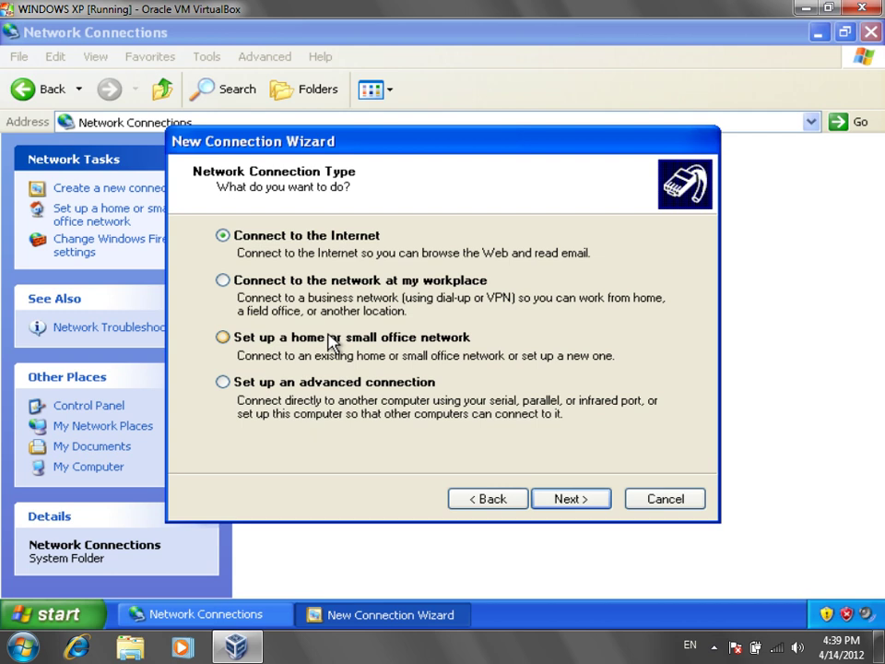
left_click_drag(450, 149, 496, 109)
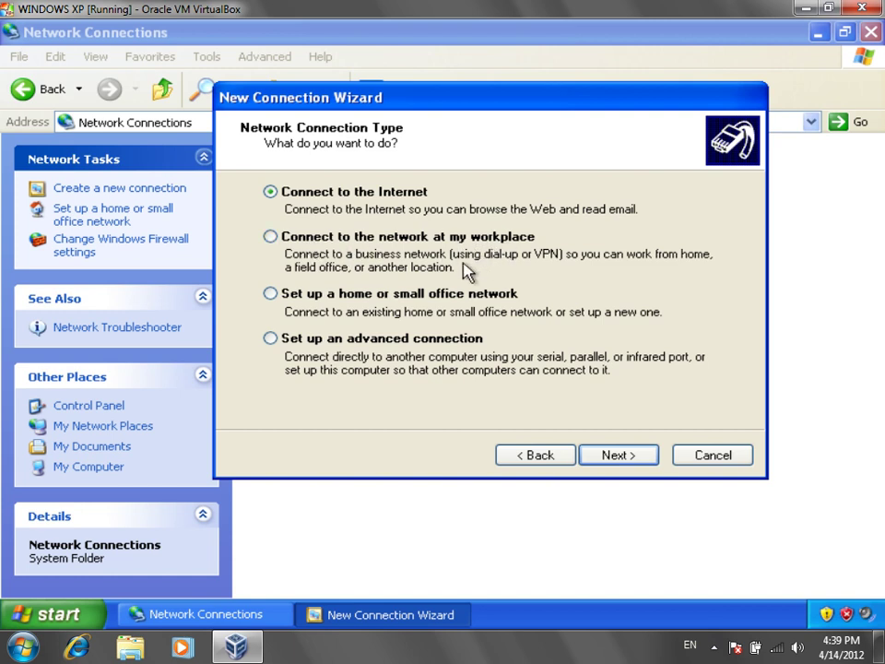
left_click(273, 238)
left_click(611, 460)
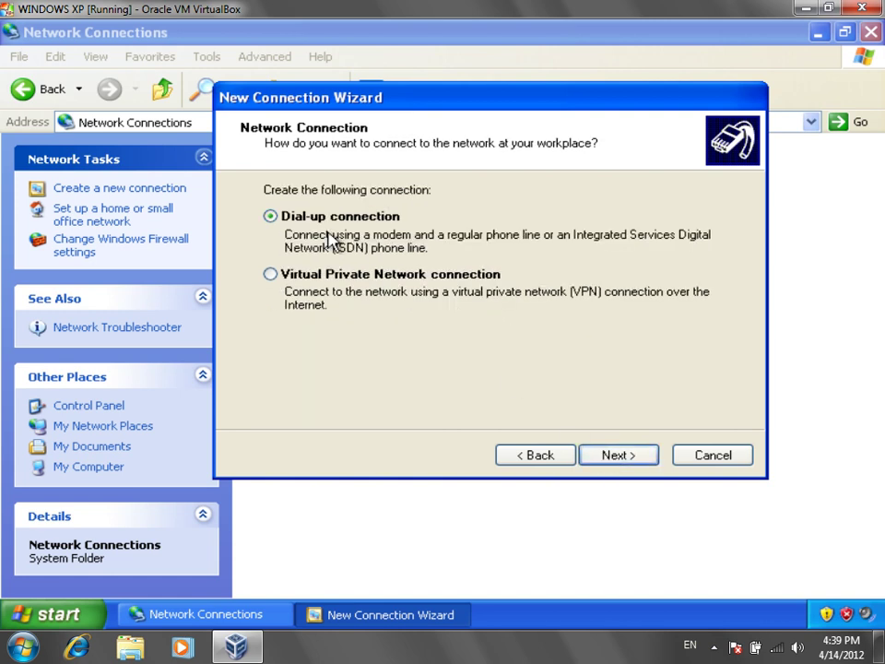
Step: Choose a dial-up connection and name it 'Afghan Telecom'
left_click(627, 464)
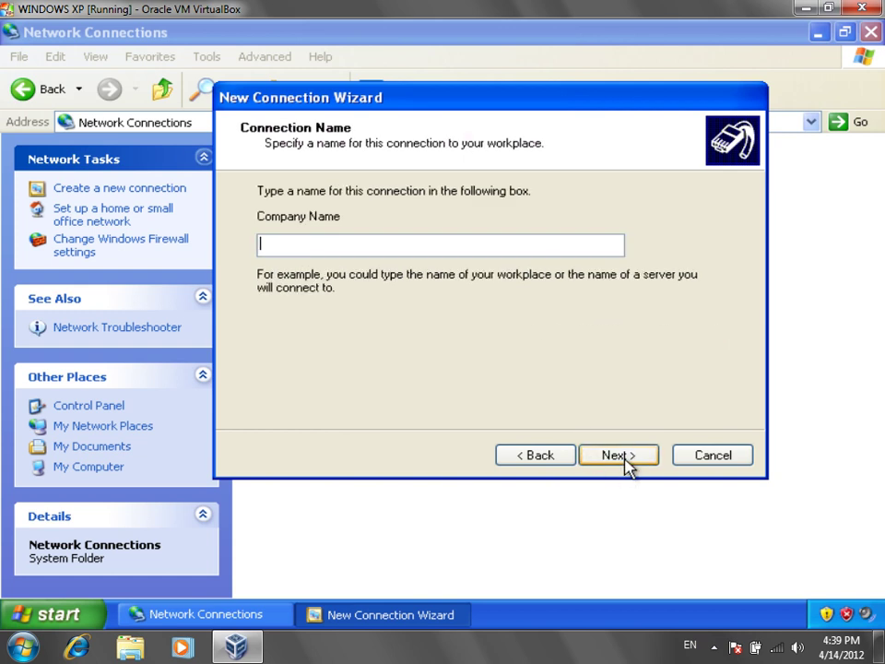
left_click_drag(337, 104, 356, 113)
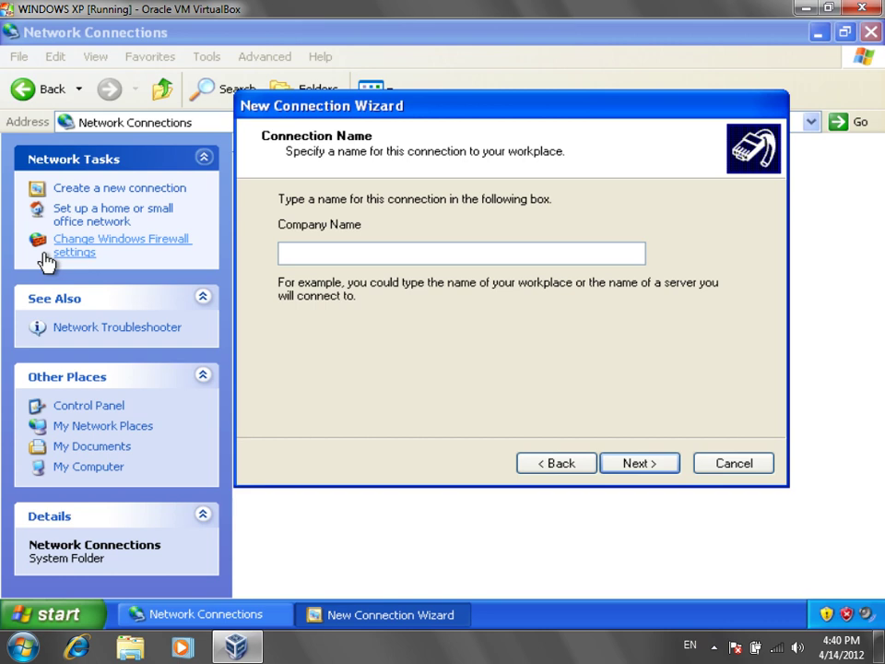
type("Afghan Telecom")
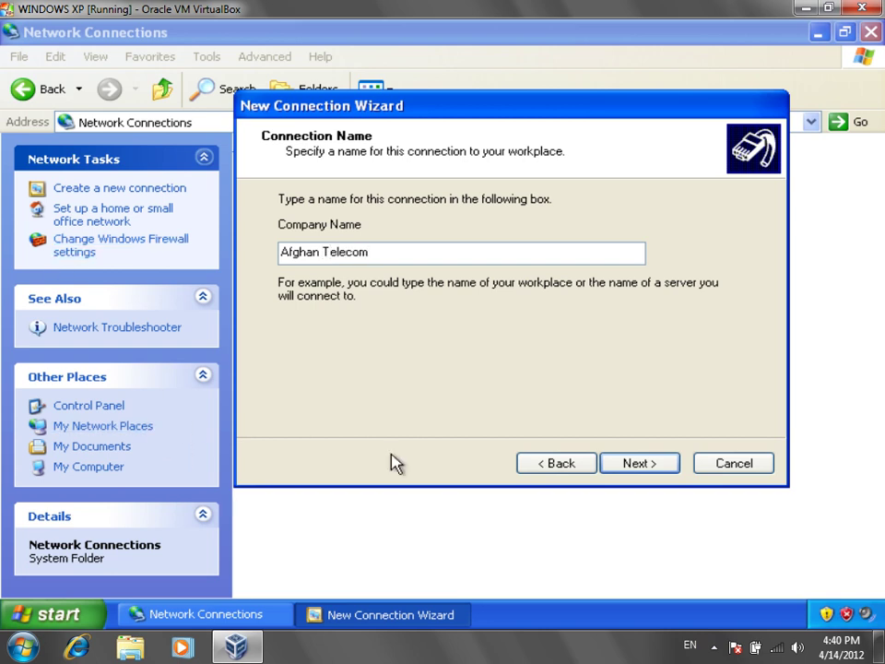
left_click(645, 474)
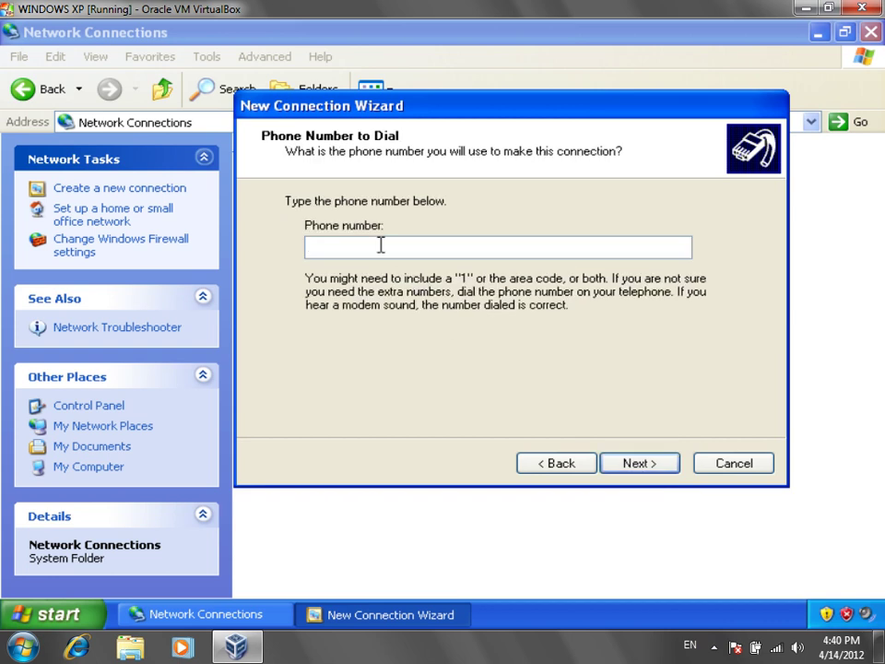
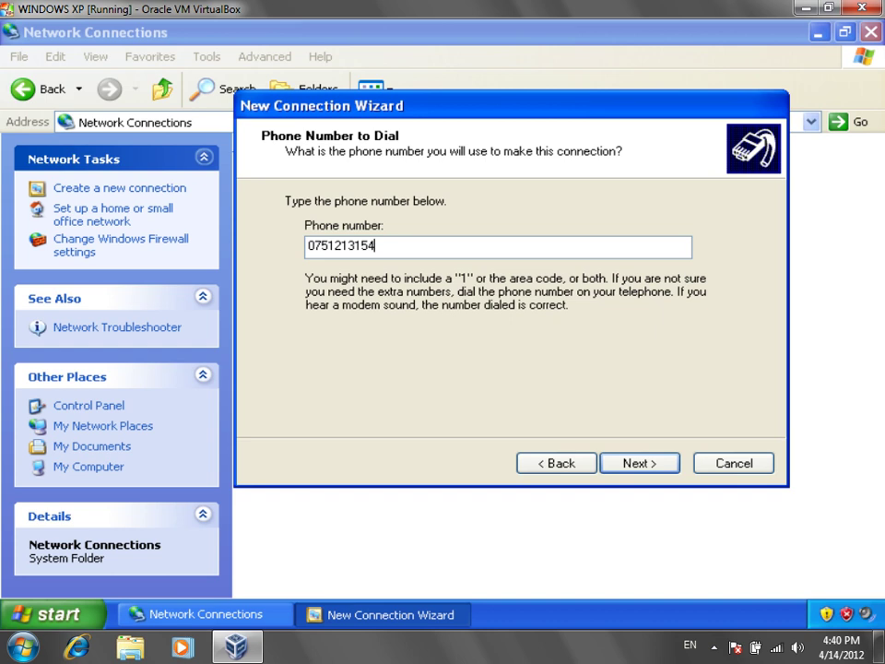
Step: Enter the dial-up phone number, add a desktop shortcut, and finish the wizard
left_click(669, 476)
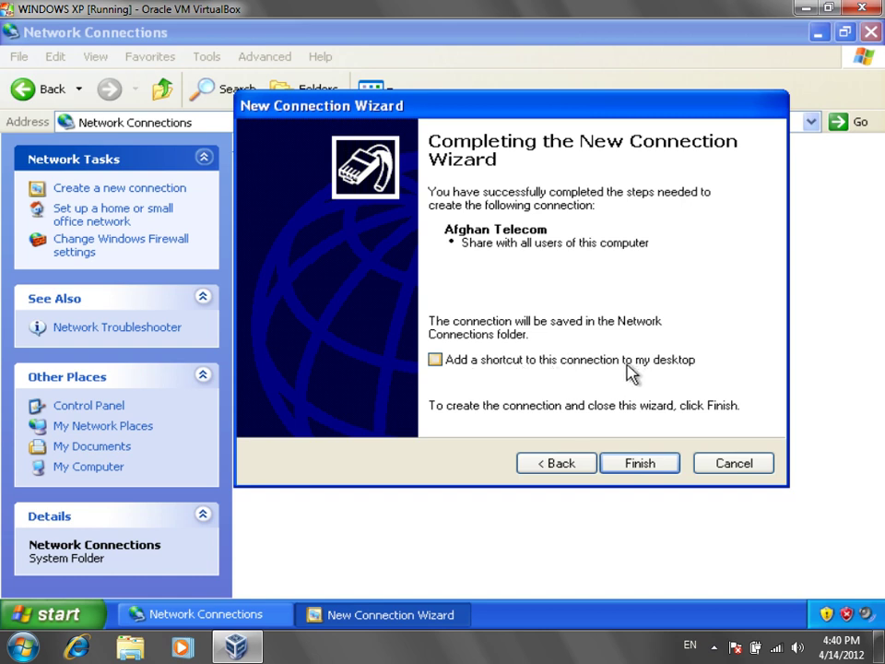
left_click(630, 371)
left_click(651, 467)
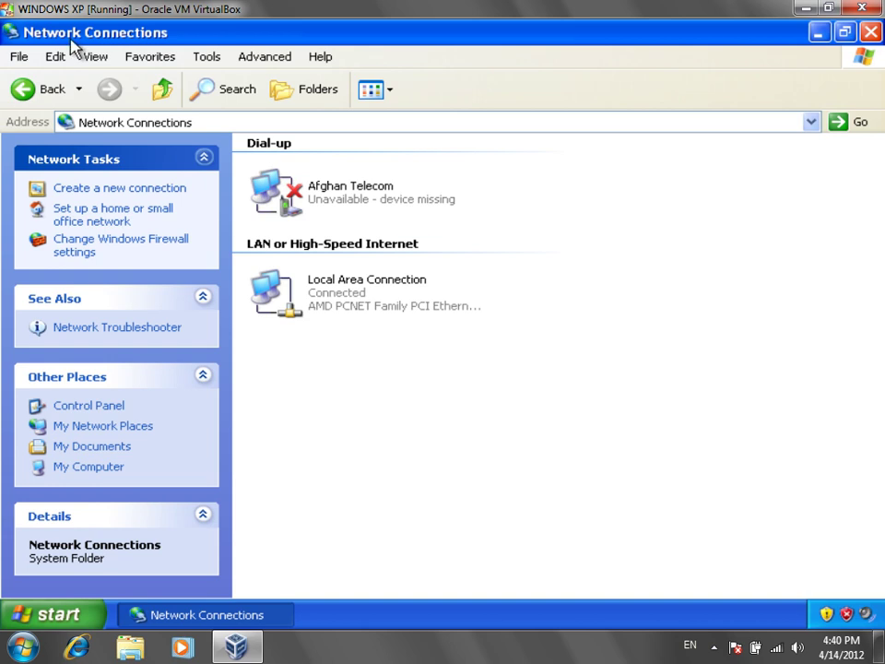
Step: Select the Afghan Telecom connection and minimise Network Connections to reveal its desktop shortcut
left_click(374, 302)
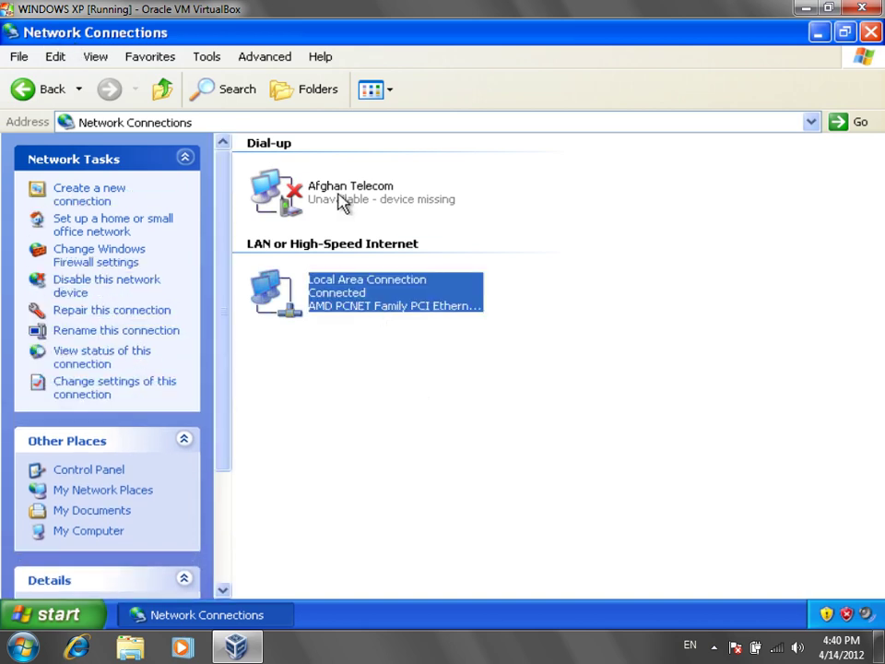
left_click(313, 197)
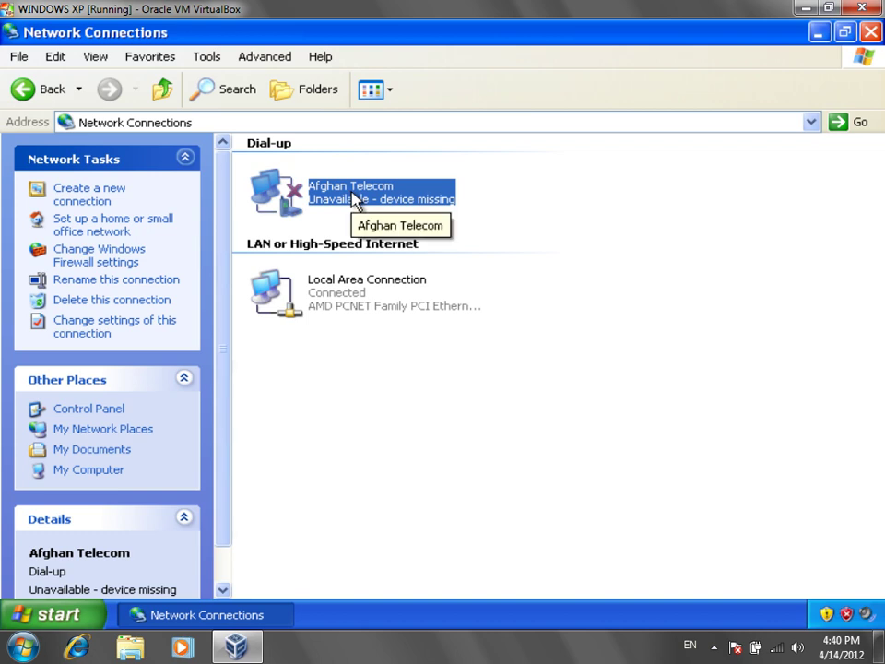
left_click(818, 37)
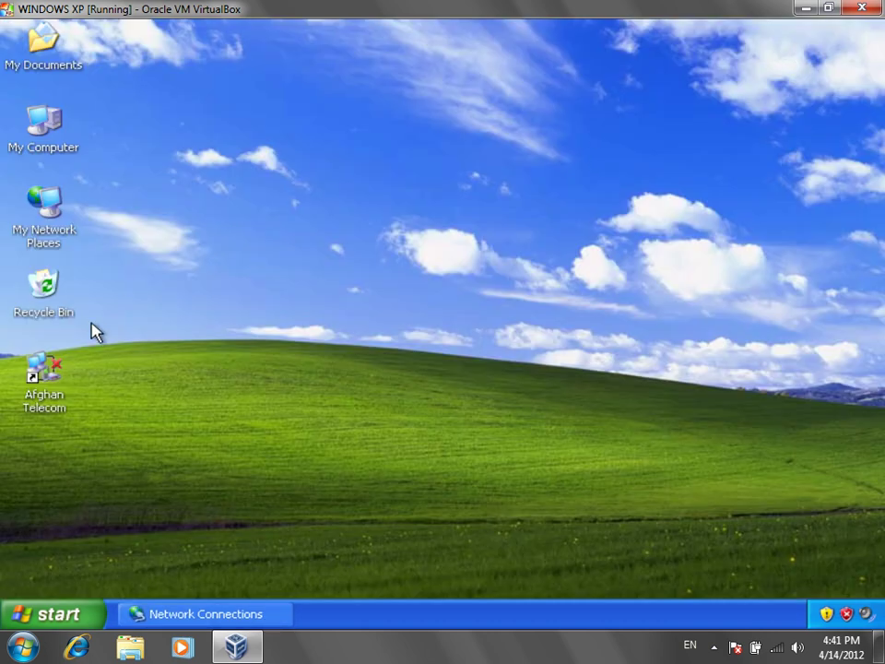
Step: Inspect the Afghan Telecom shortcut's context menu, then restore the Network Connections window
left_click(48, 410)
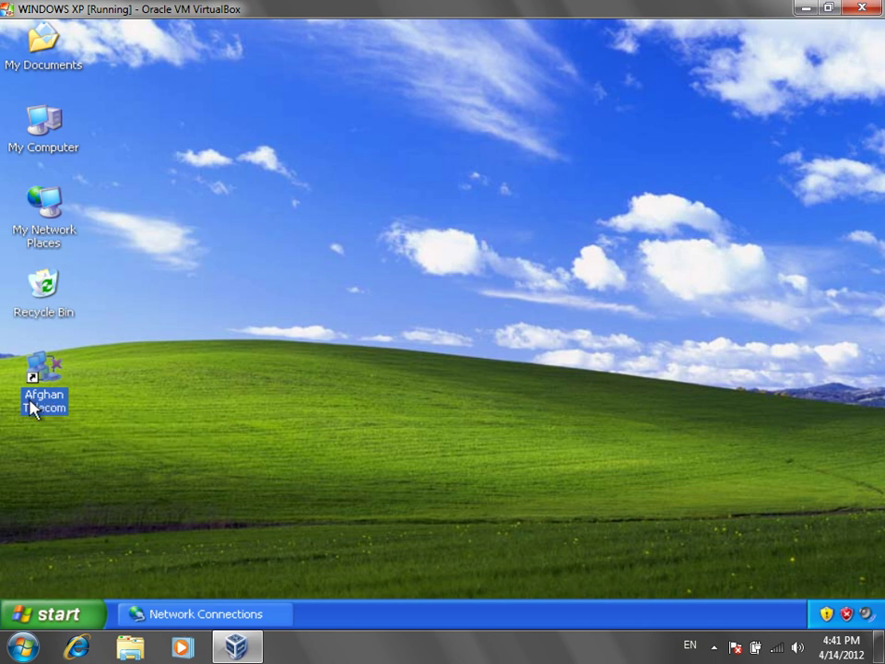
right_click(33, 404)
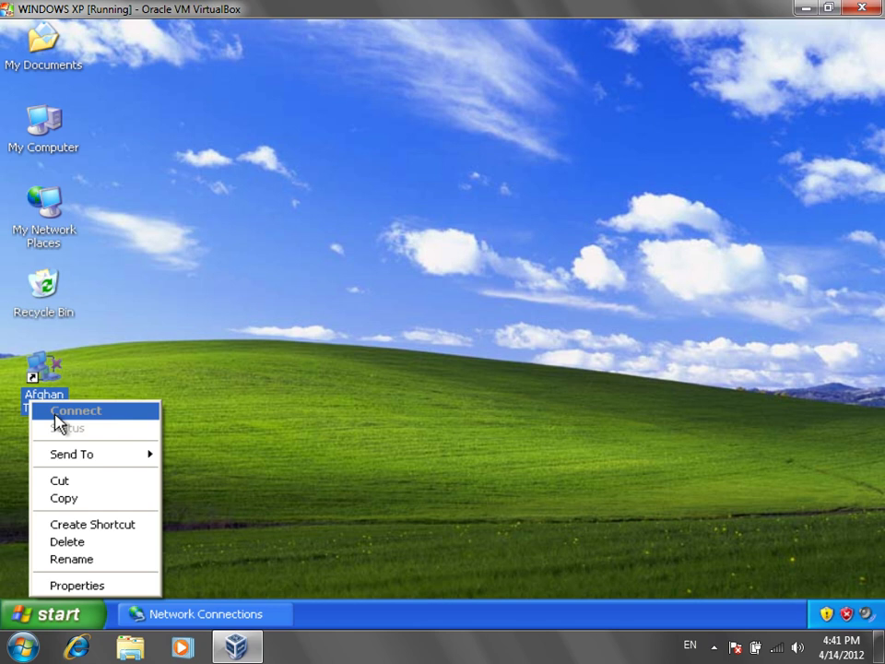
left_click(201, 614)
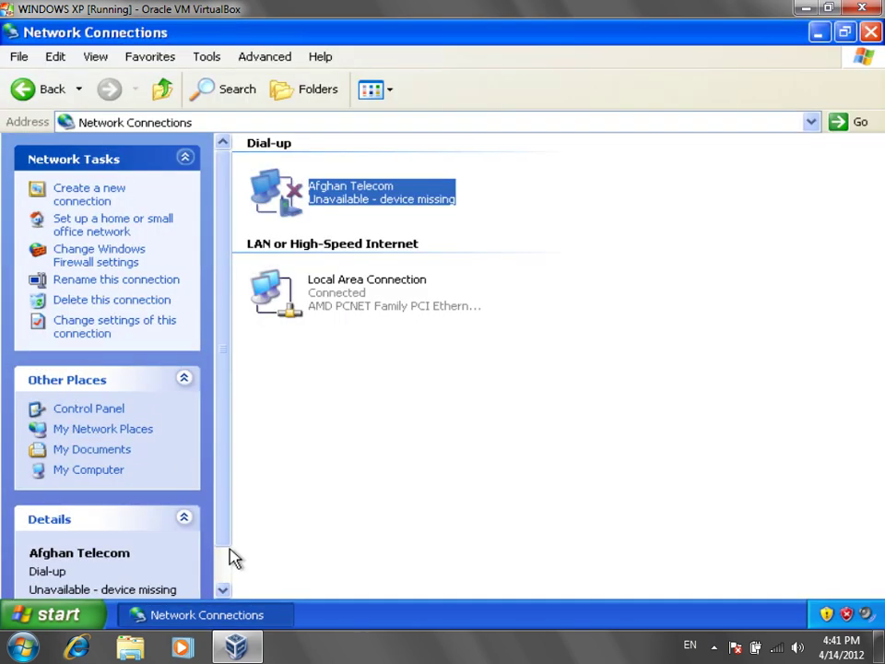
Step: Go back to Network and Internet Connections and scroll to the Windows Firewall settings
left_click(42, 88)
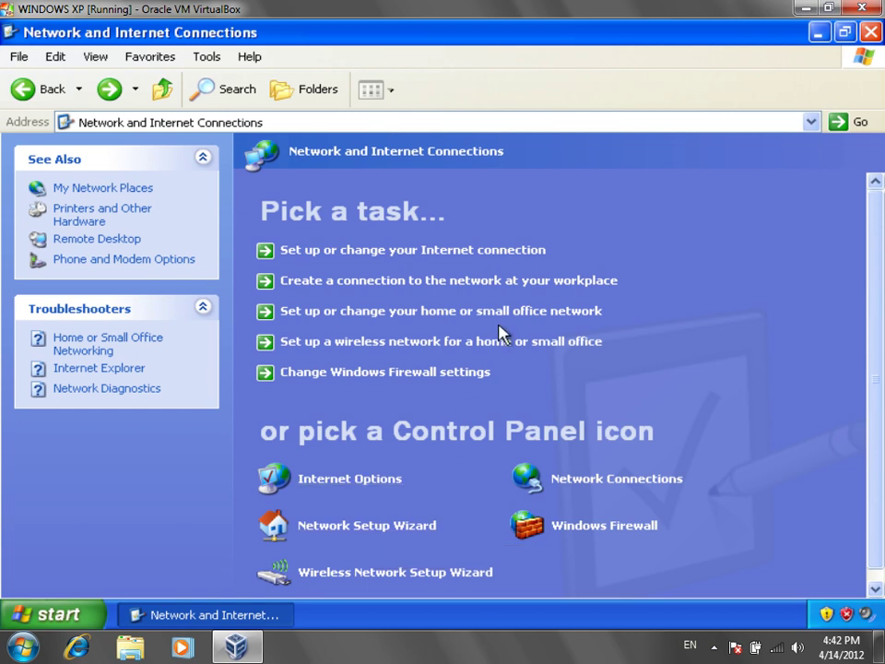
scroll(880, 273, "down", 1)
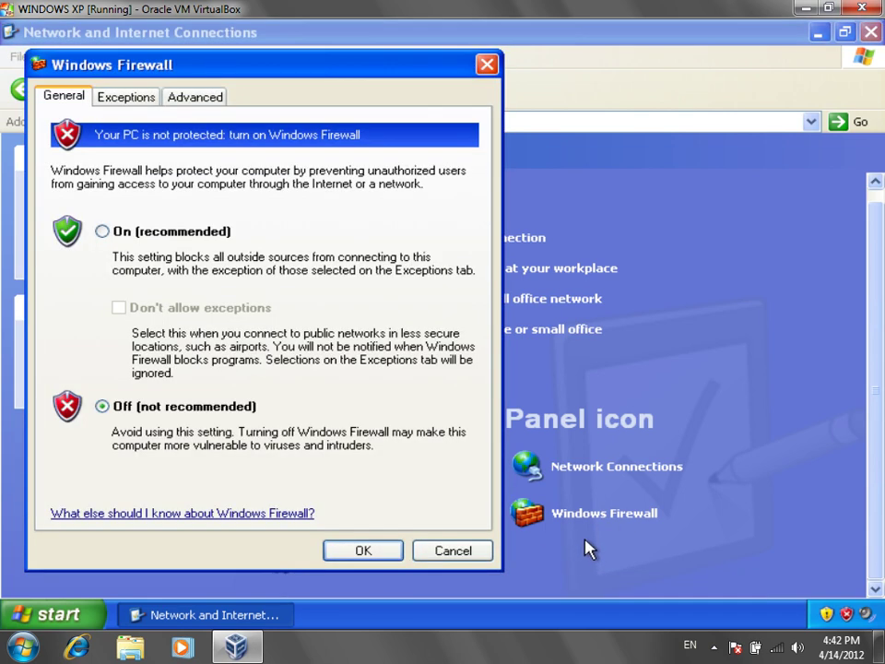
Step: Set Windows Firewall to On (recommended) and confirm with OK
left_click_drag(313, 74, 606, 98)
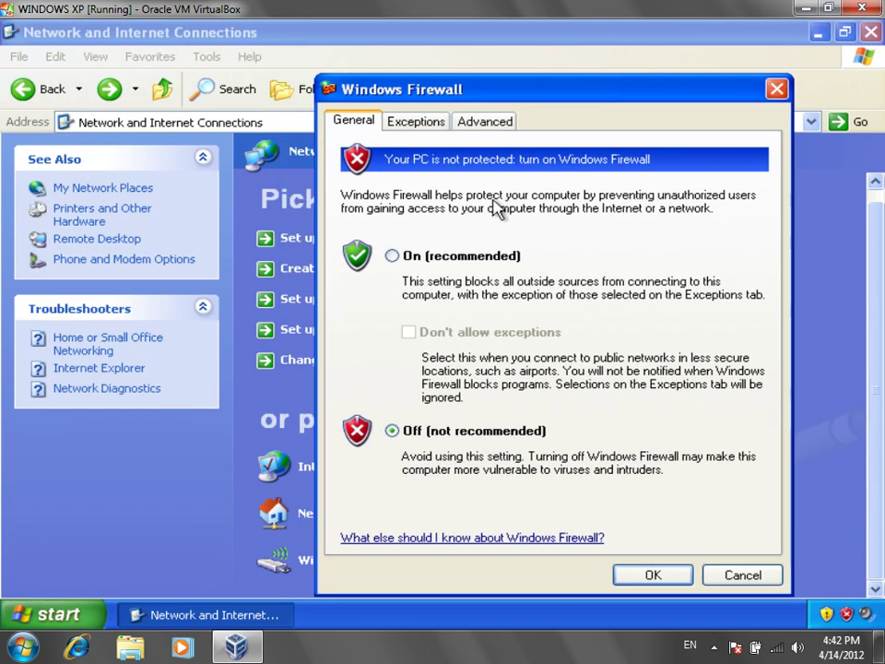
left_click(433, 265)
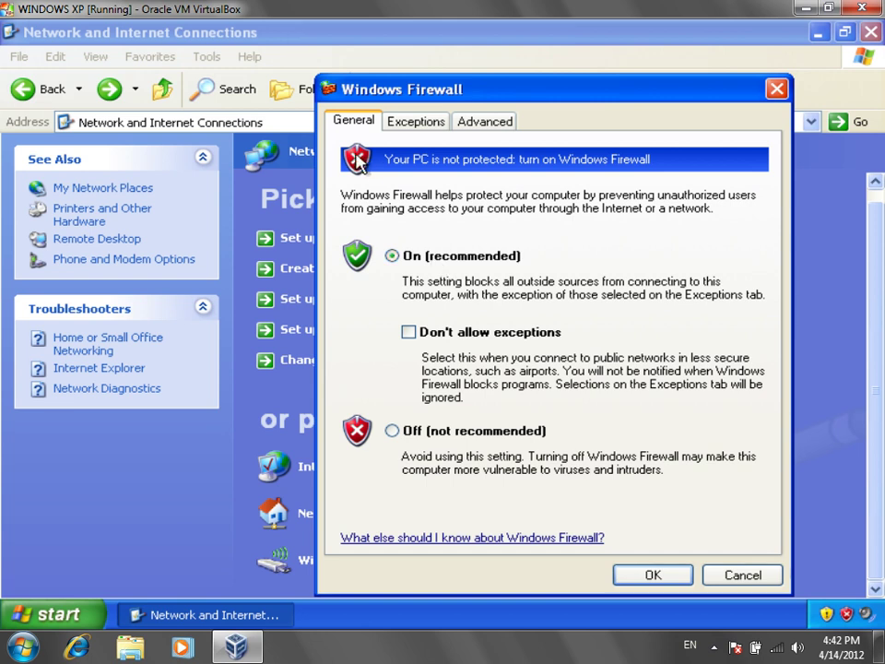
left_click(518, 434)
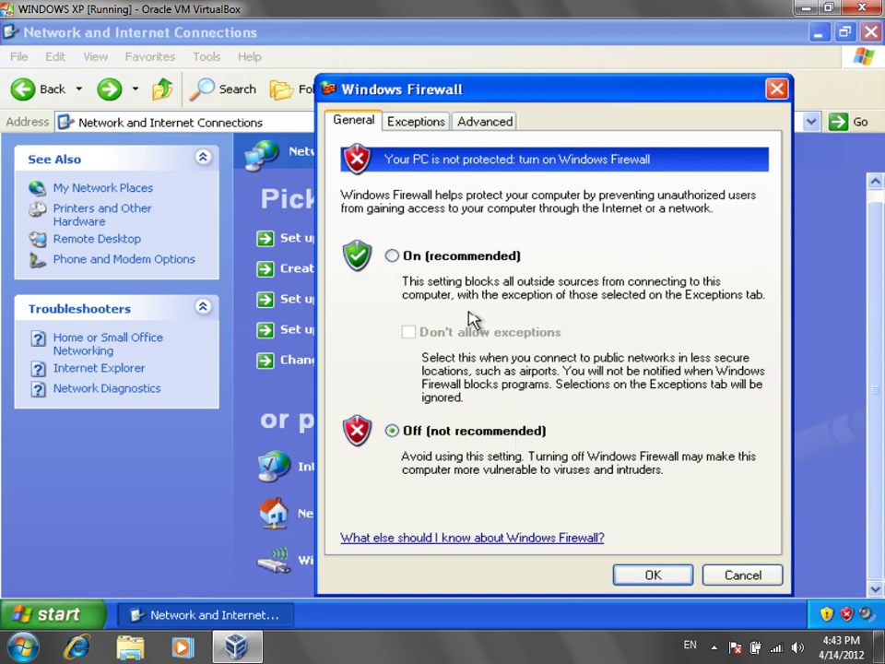
left_click(491, 262)
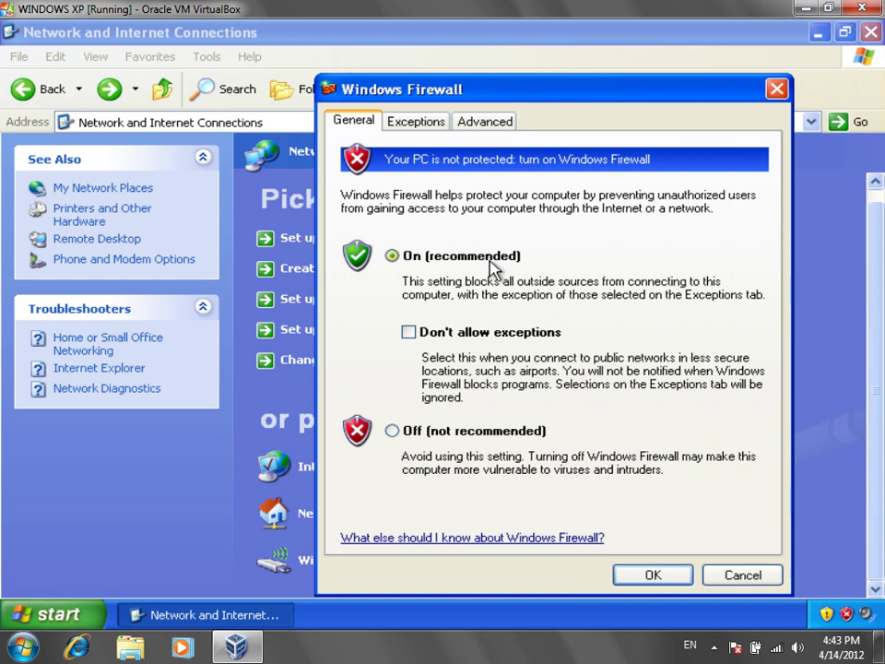
key("Return")
Step: Go up to the main Control Panel Pick a category view
left_click(164, 90)
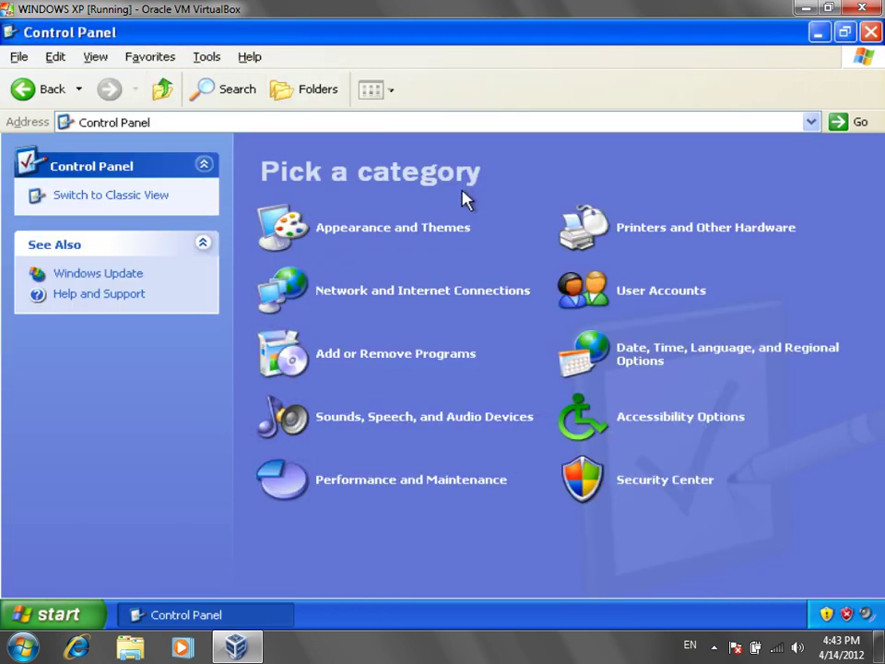
left_click(716, 646)
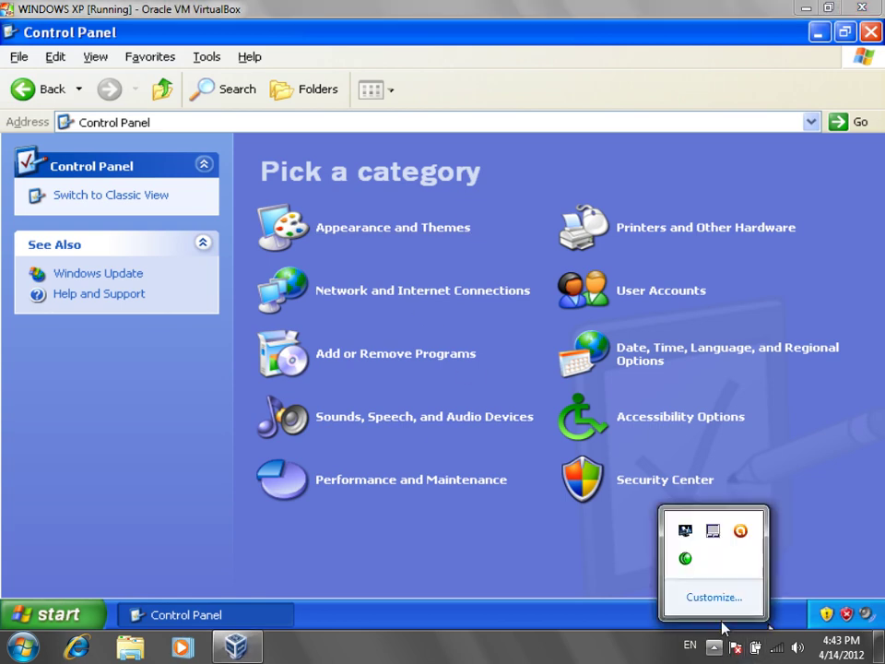